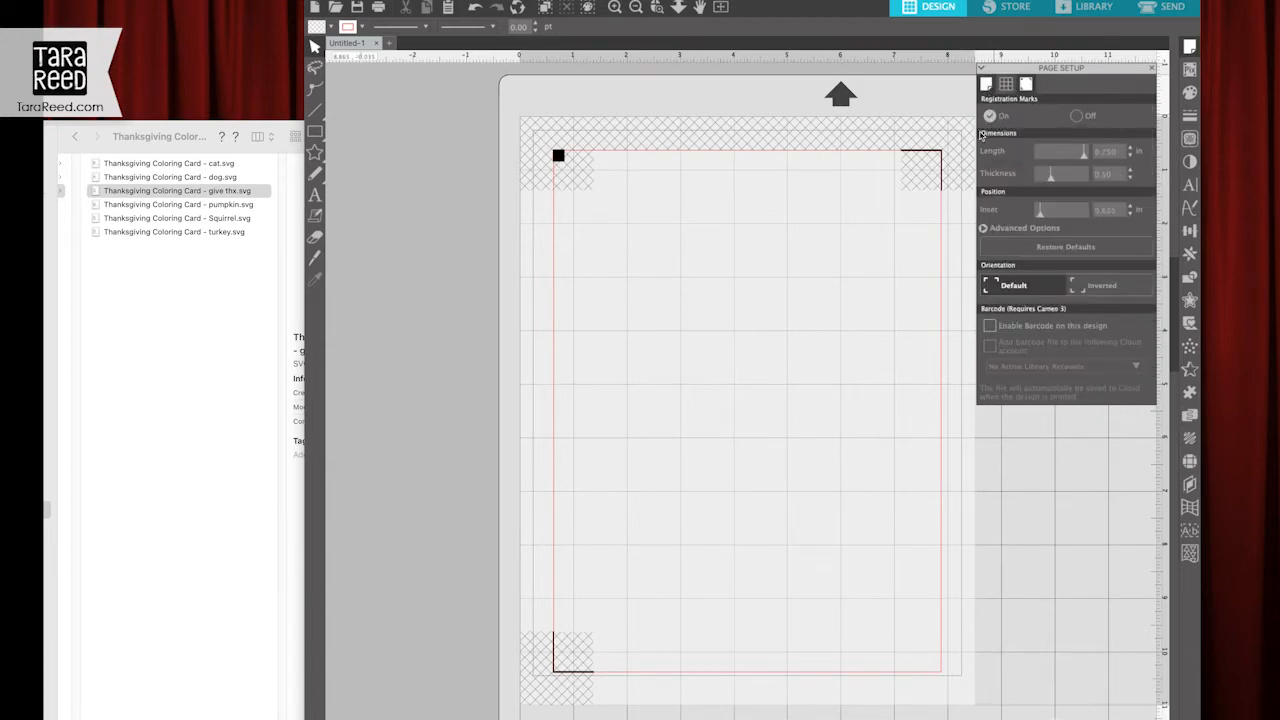
Place the Thanksgiving Coloring Card turkey and Squirrel SVG files on the Letter page, with the turkey card above the squirrel card
left_click(986, 85)
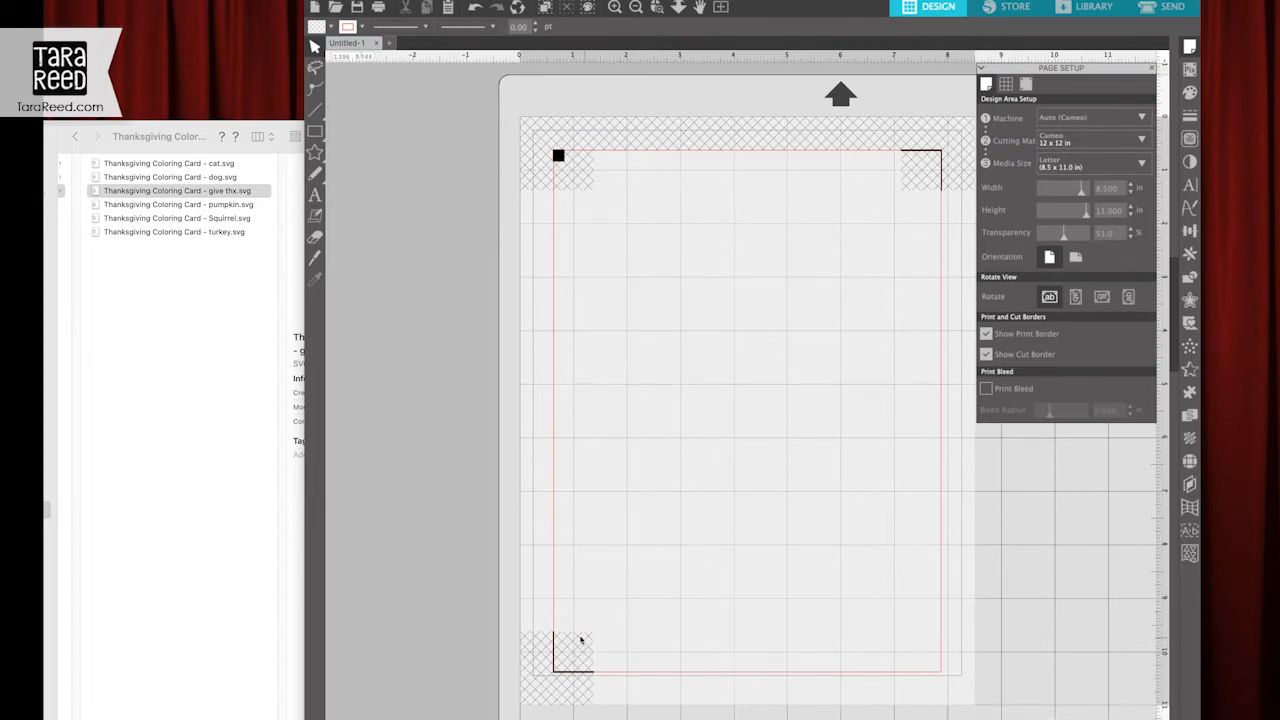
left_click(209, 360)
left_click_drag(213, 236, 742, 281)
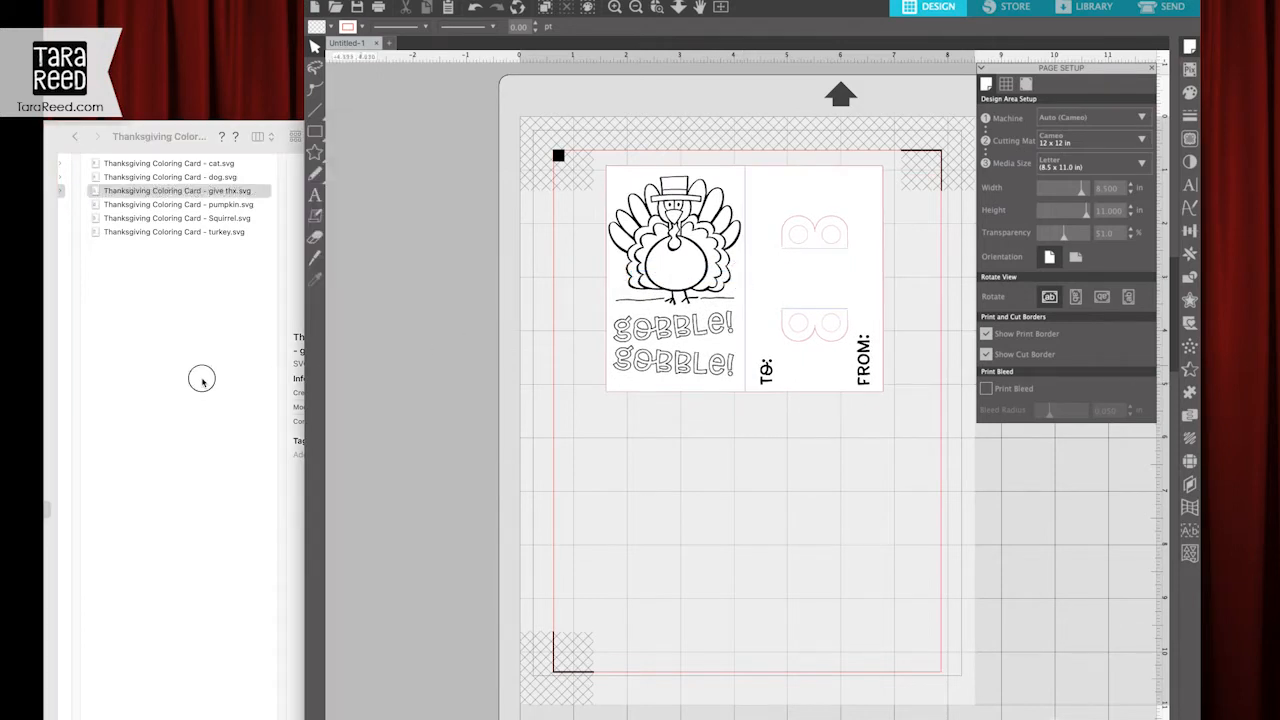
left_click(201, 372)
left_click_drag(193, 220, 746, 520)
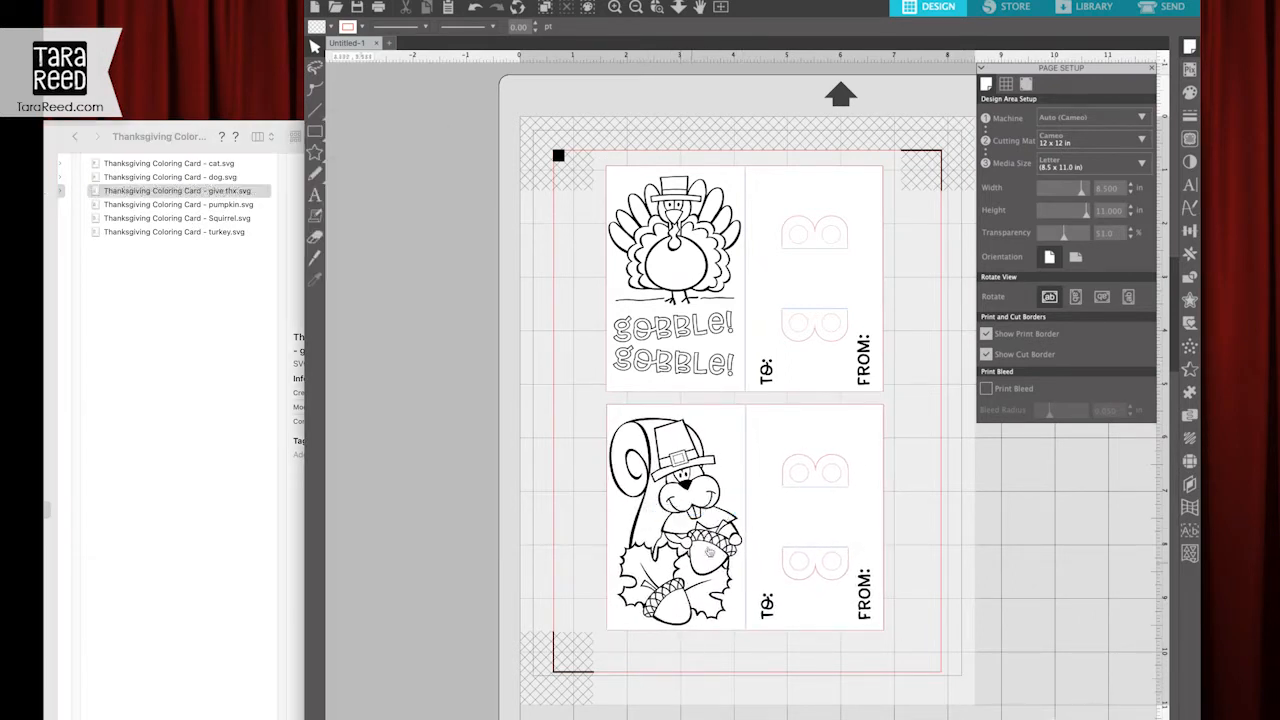
Ungroup the turkey card and the squirrel card together
left_click(715, 617)
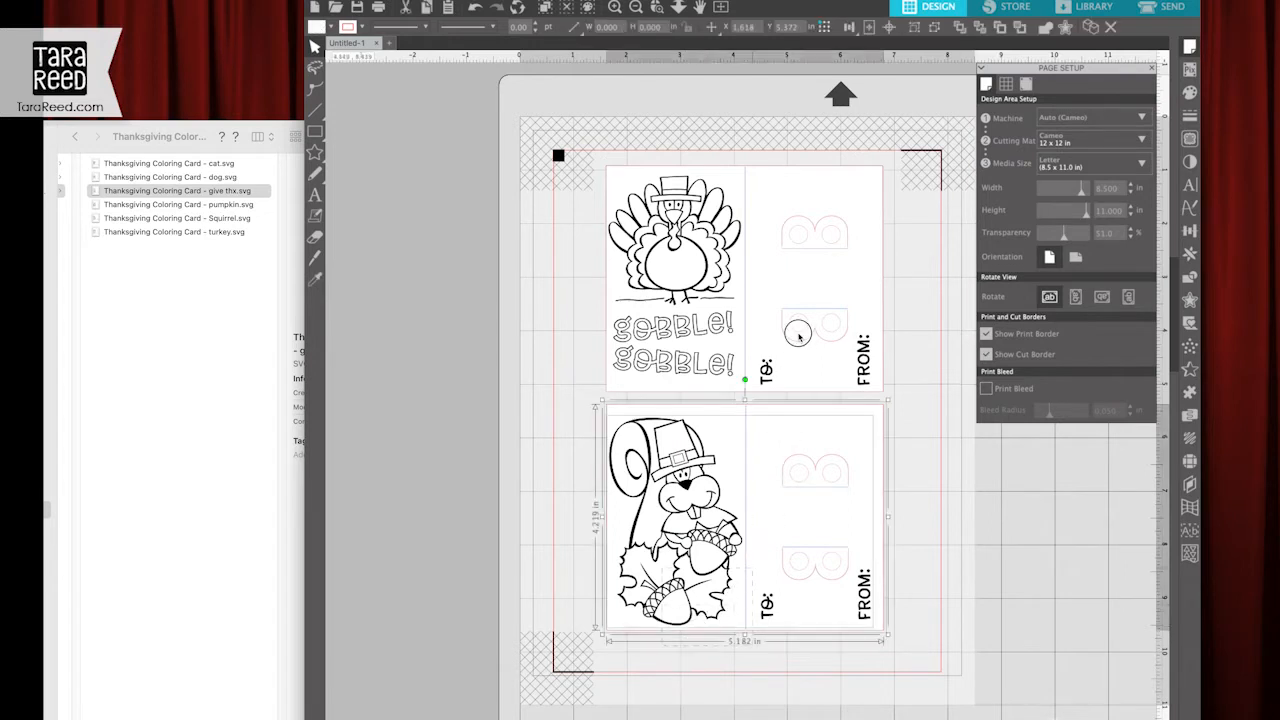
left_click(795, 310, "shift")
right_click(799, 281)
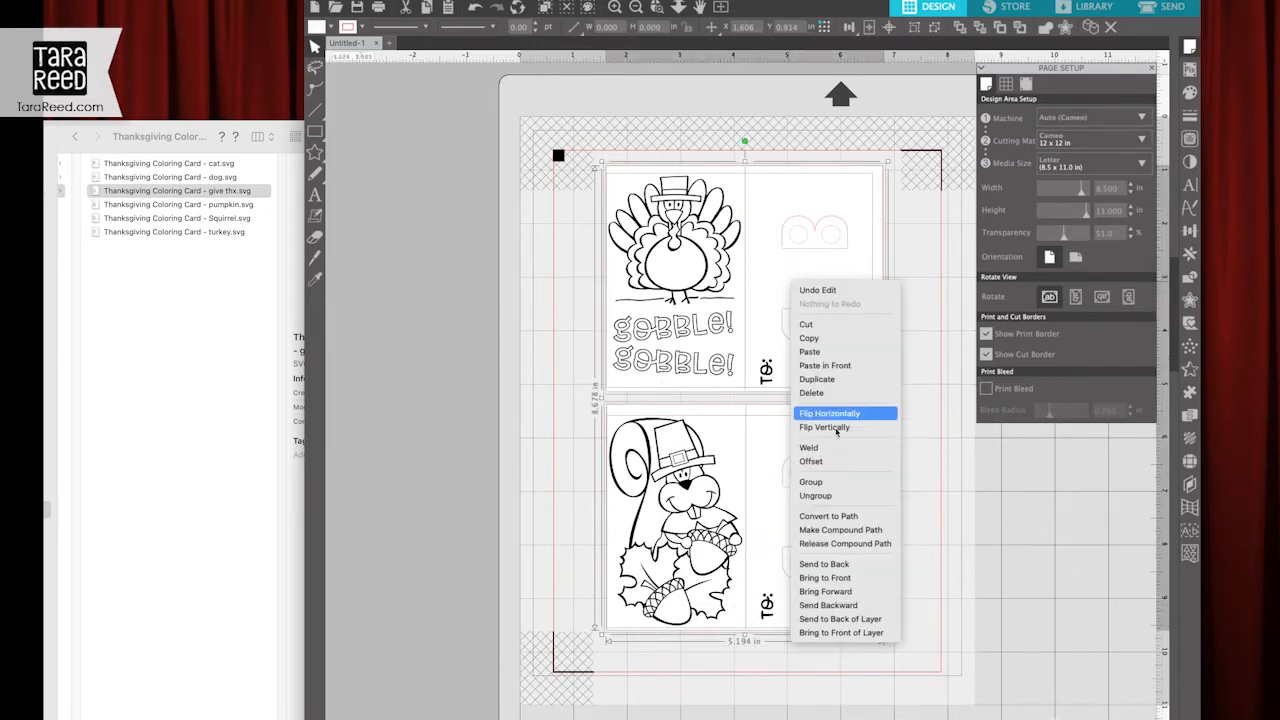
left_click(837, 497)
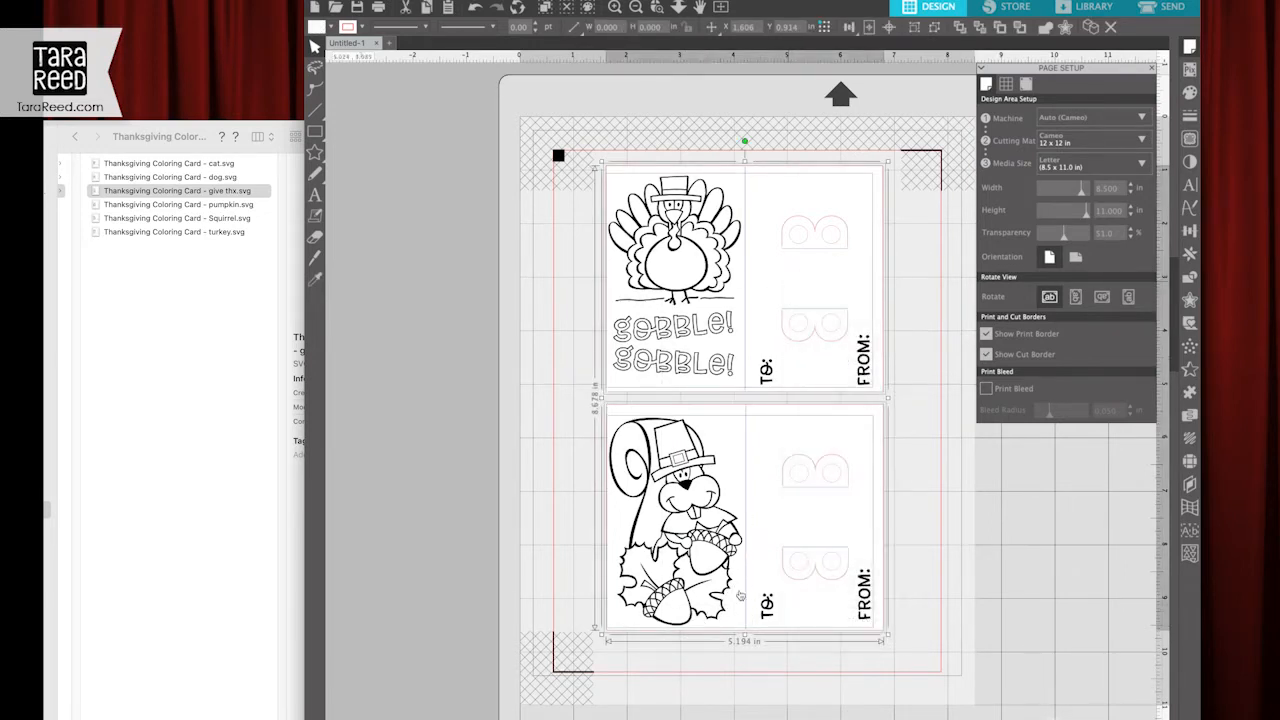
left_click(714, 656)
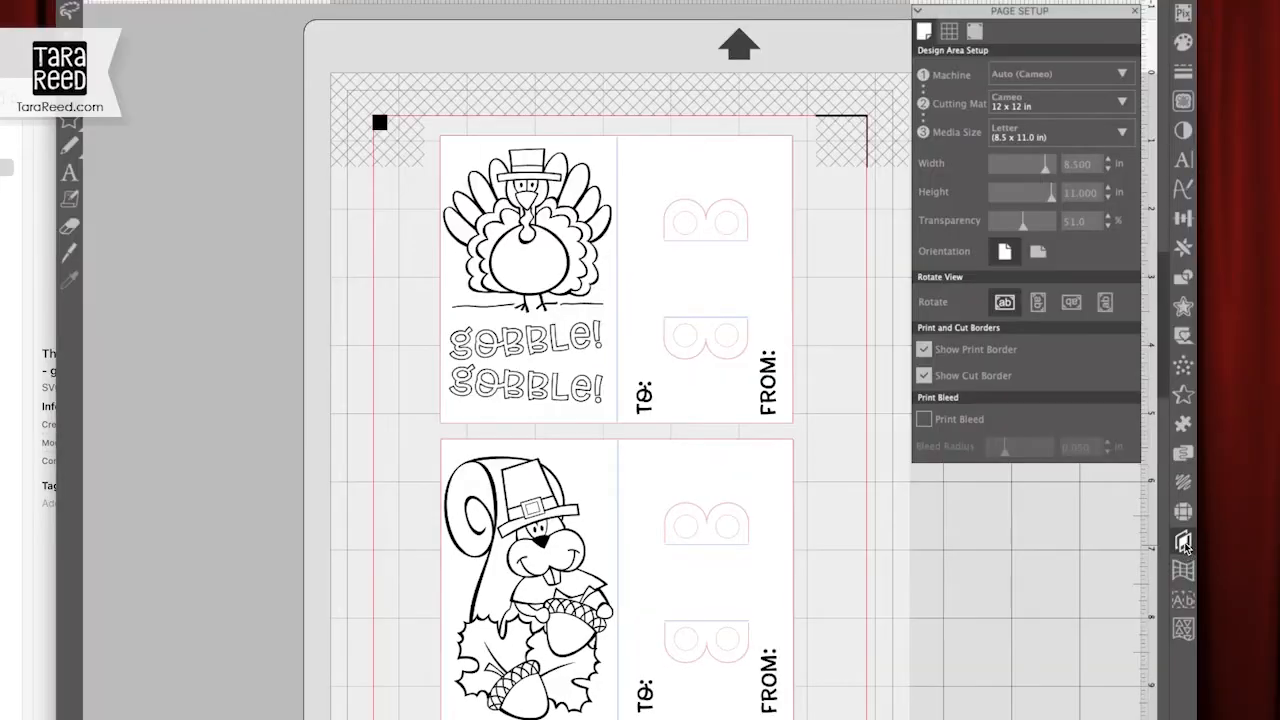
Add a new layer to the document and name it Print / Draw
left_click(1175, 548)
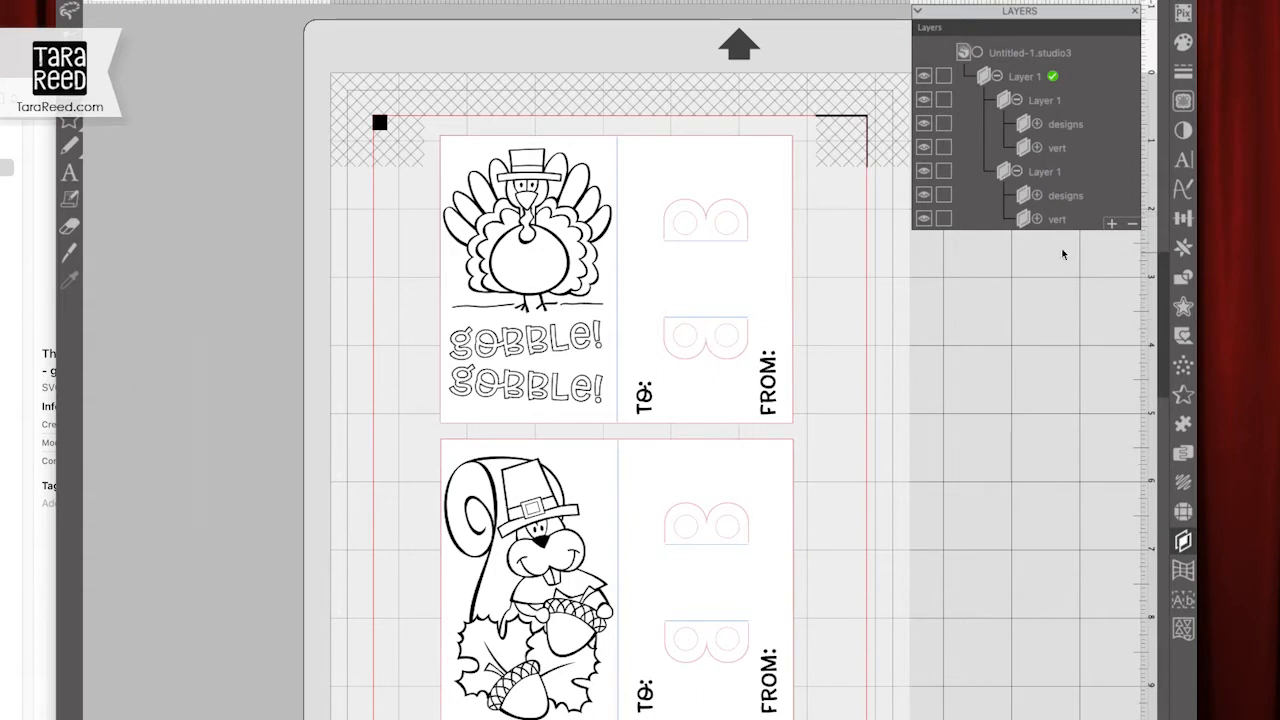
left_click(1113, 225)
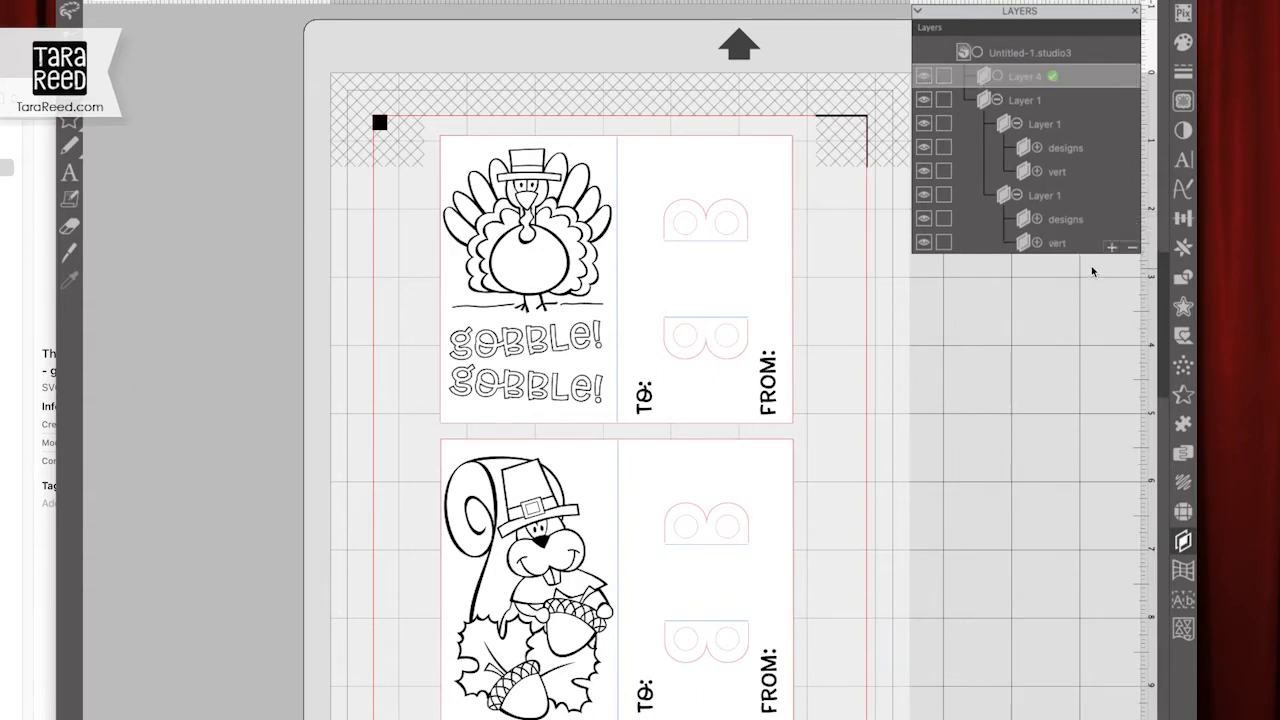
double_click(1025, 80)
type("Print / D")
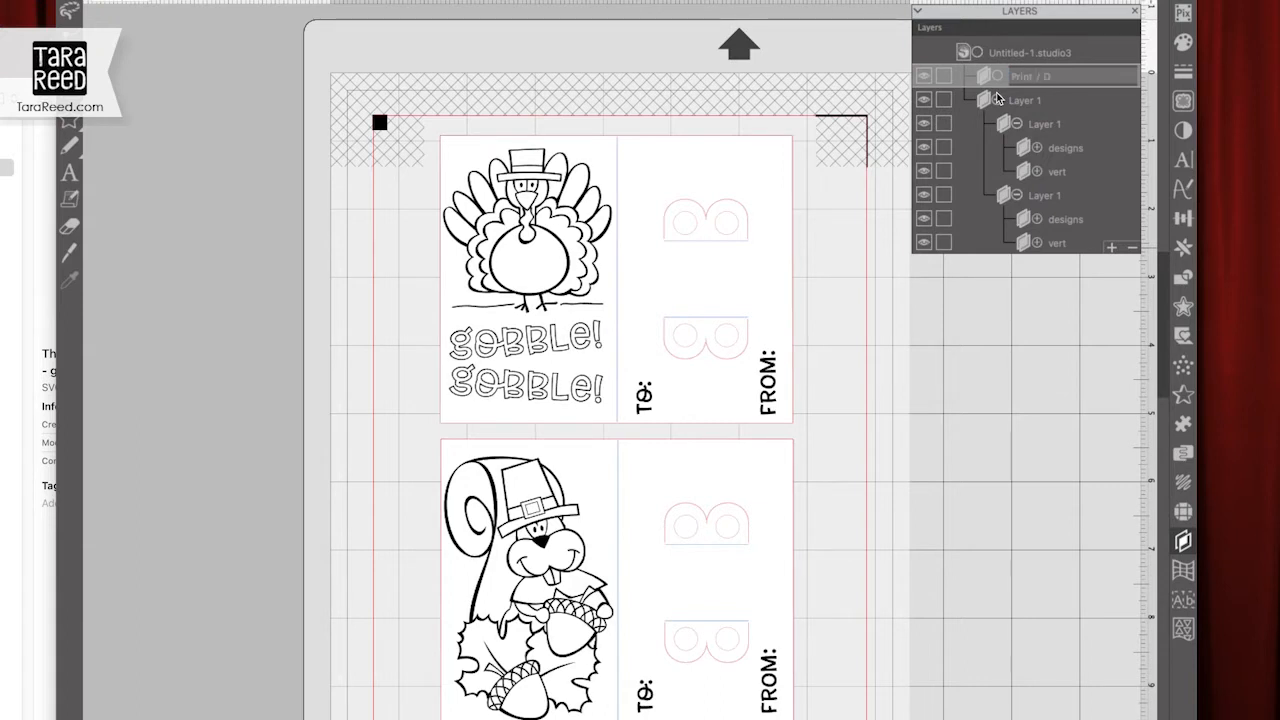
type("raw")
key("Return")
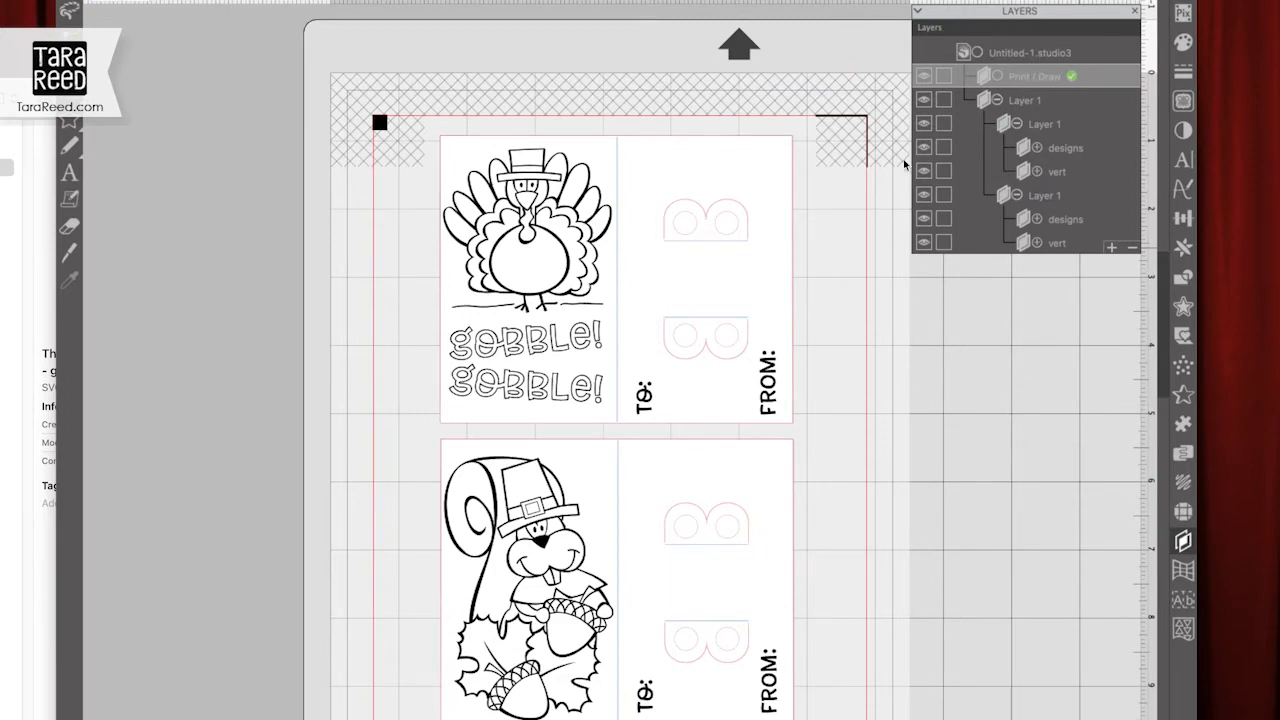
Move the turkey artwork, the squirrel artwork and both TO/FROM texts into the Print / Draw layer
left_click(547, 311)
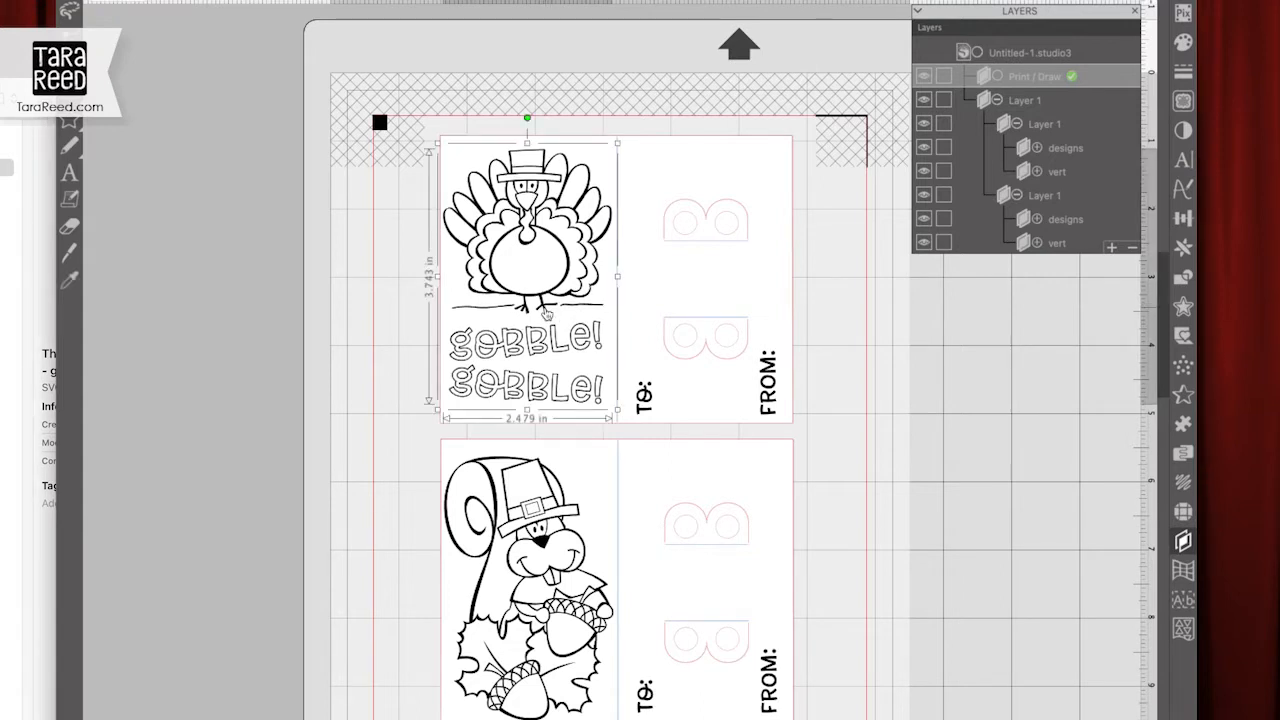
left_click(644, 415, "shift")
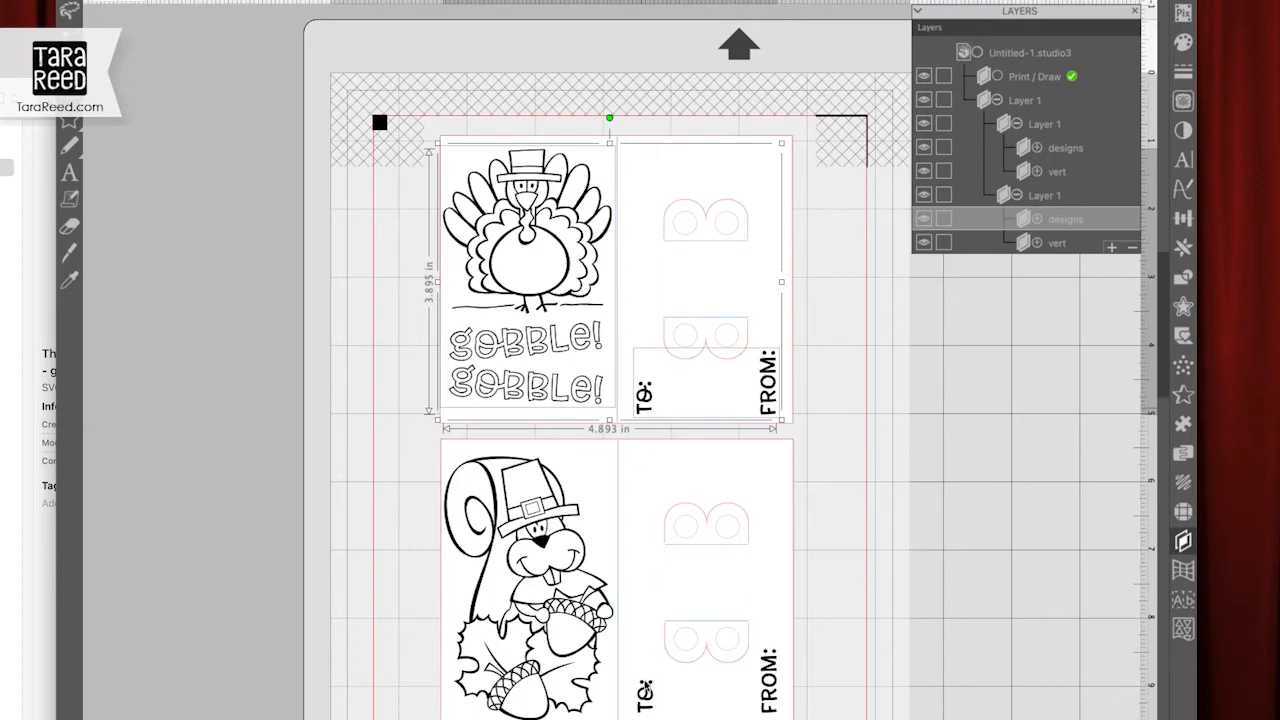
left_click(647, 698, "shift")
left_click(565, 665, "shift")
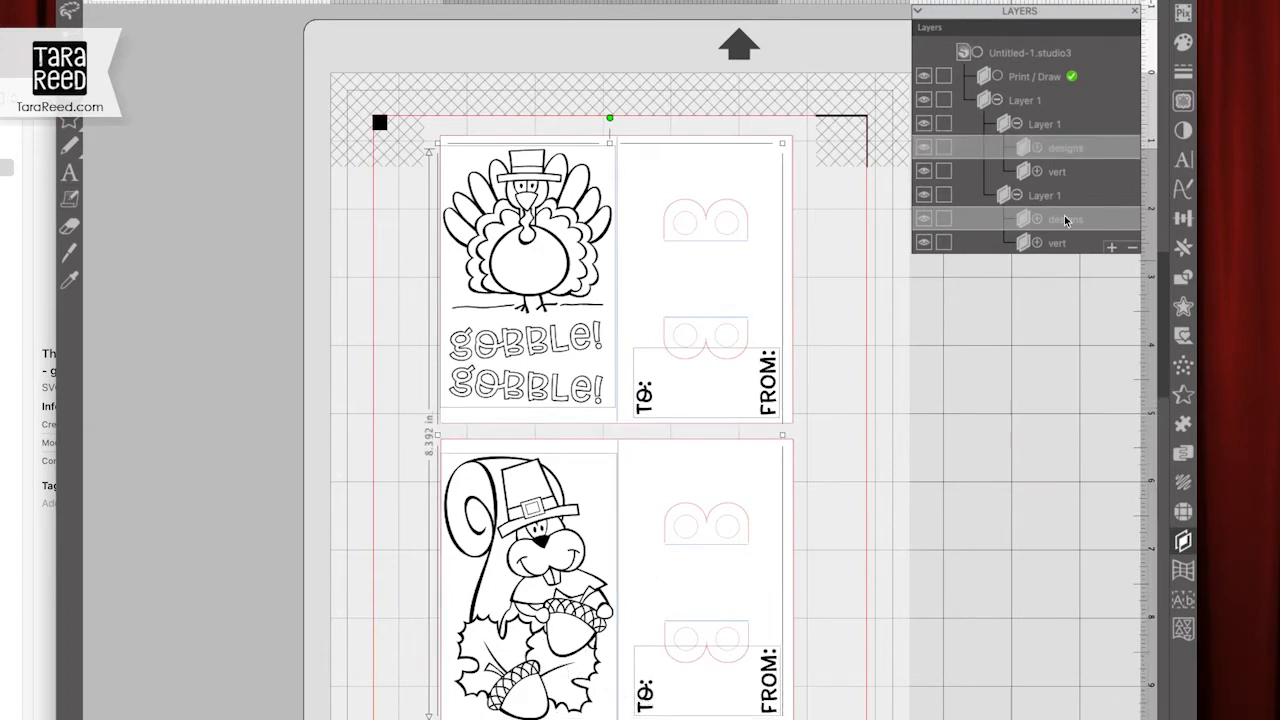
left_click(1037, 148)
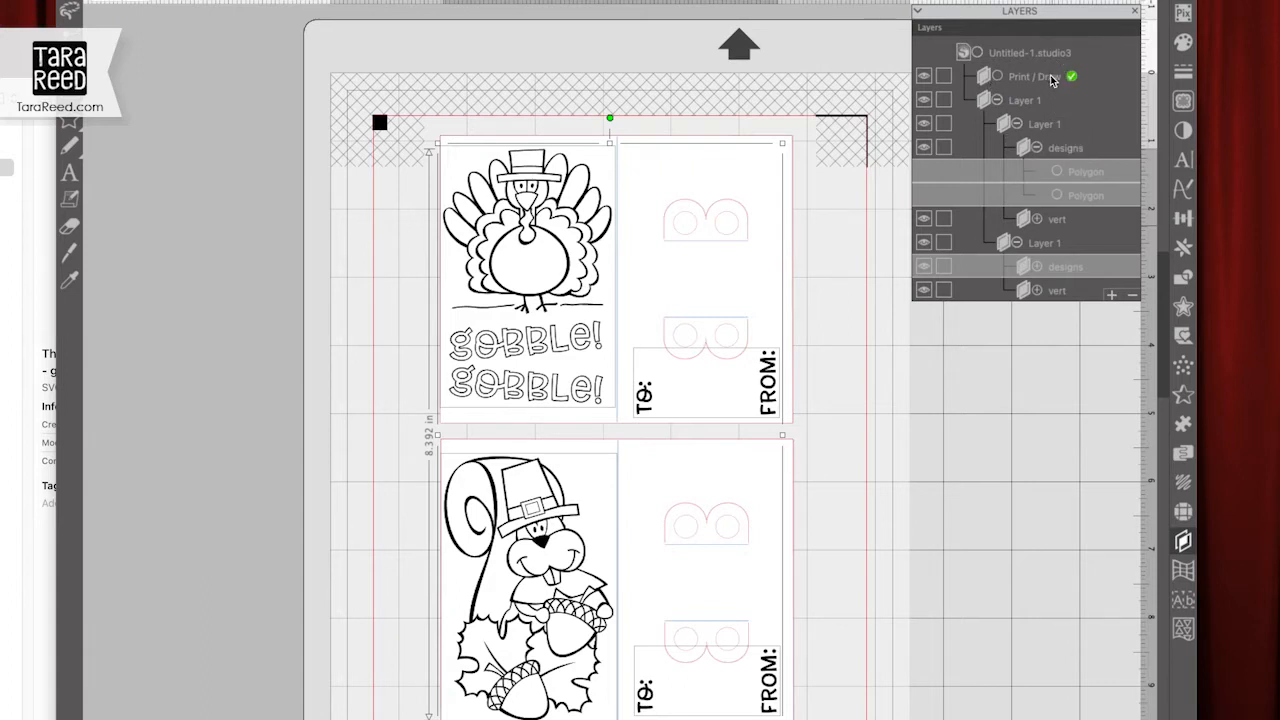
left_click_drag(1051, 79, 1051, 77)
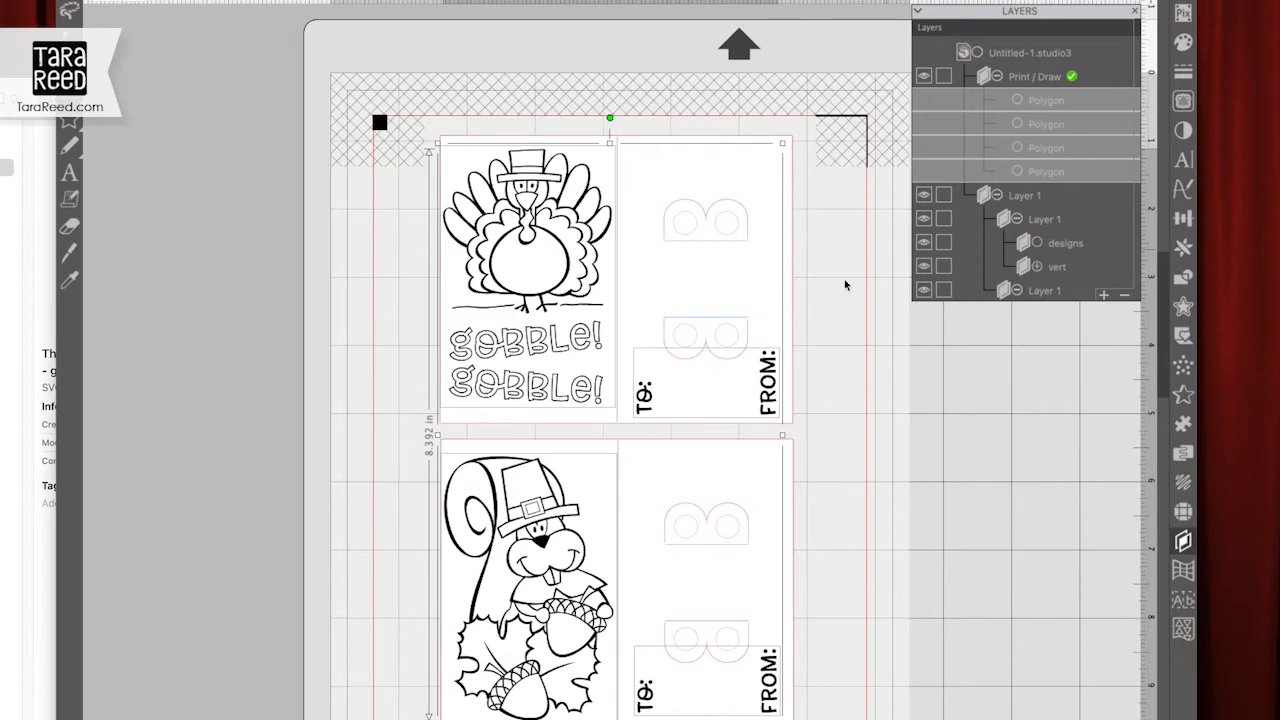
left_click(860, 390)
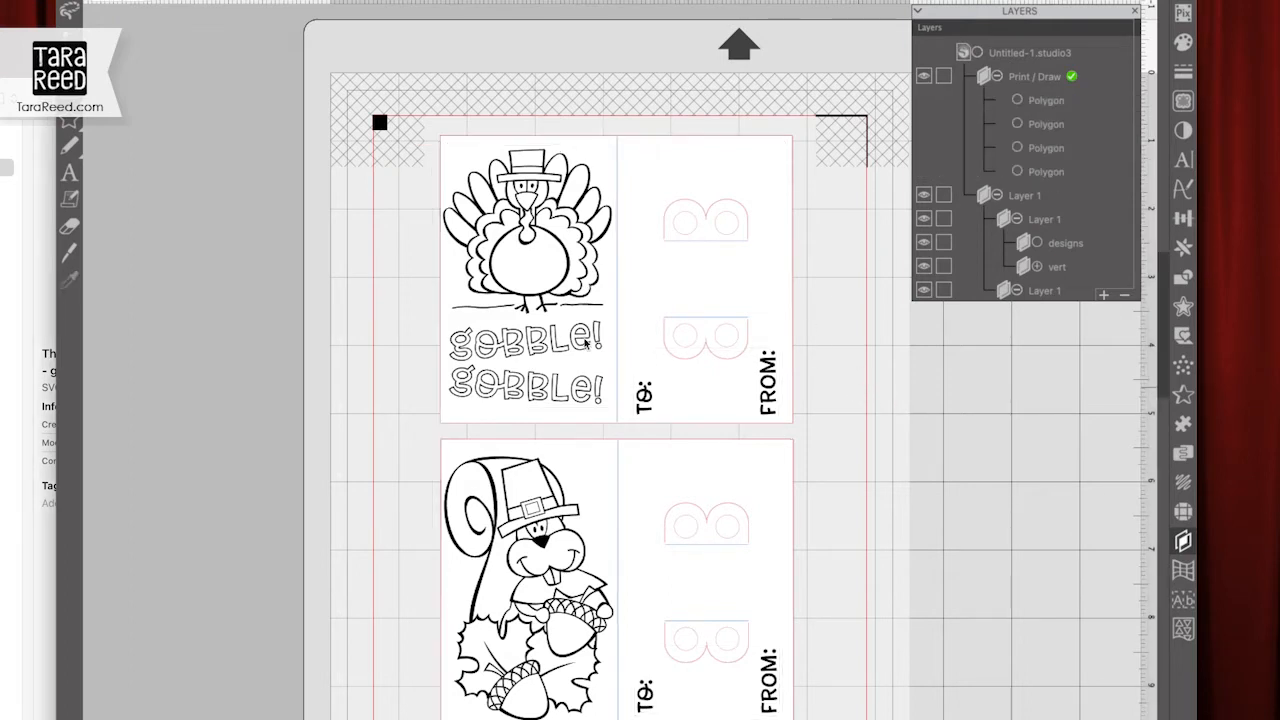
Rename the turkey artwork object as turkey and the squirrel artwork object as squirrel in the Print / Draw layer
left_click(543, 303)
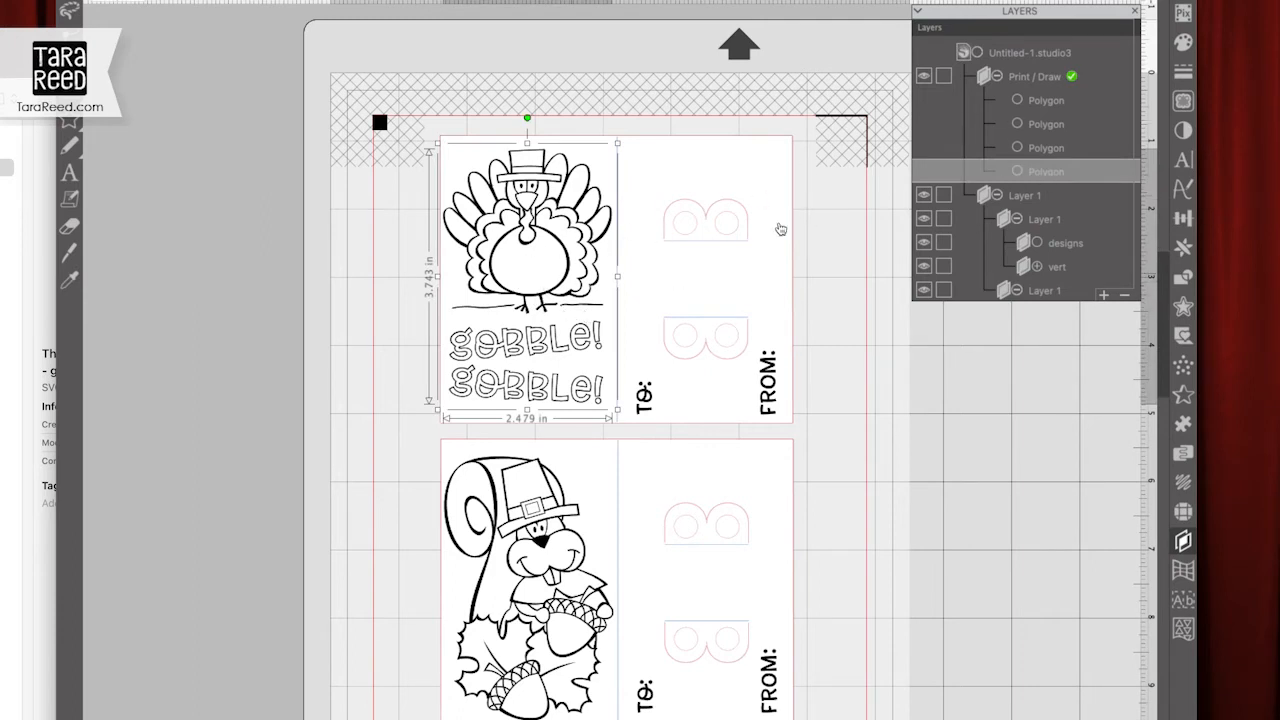
double_click(1046, 176)
type("turkey")
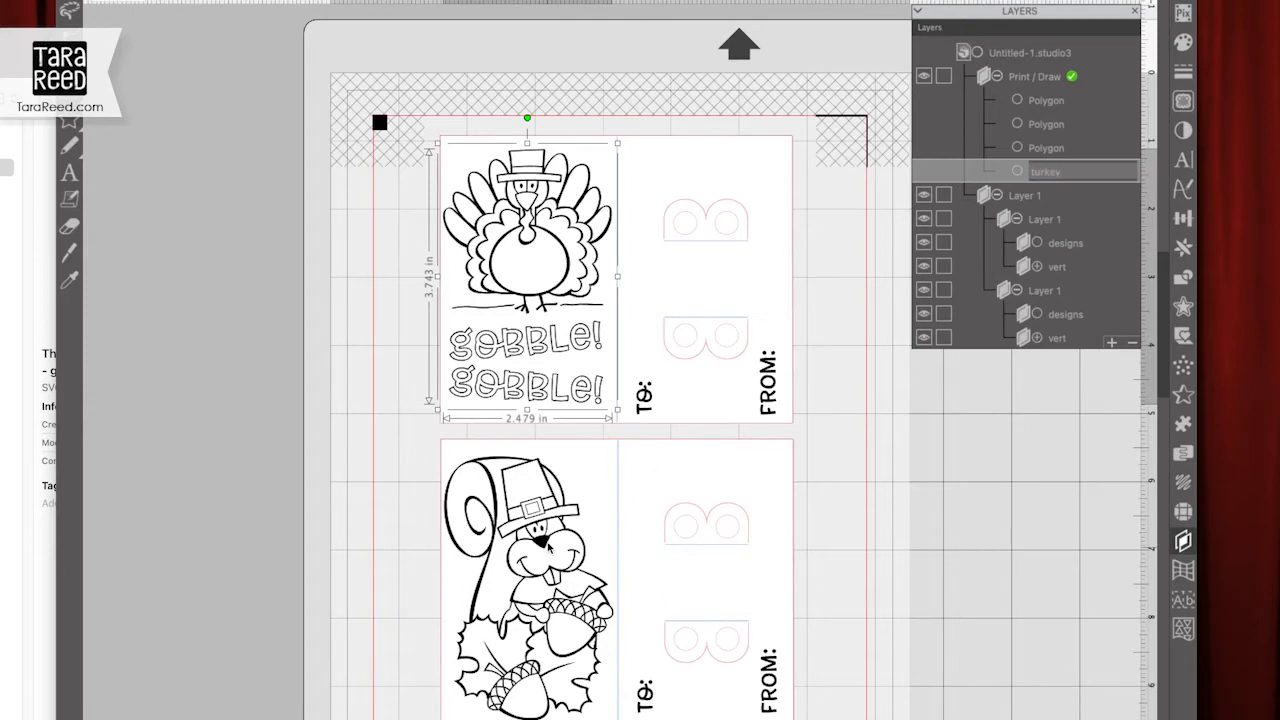
left_click(545, 549)
left_click(545, 549)
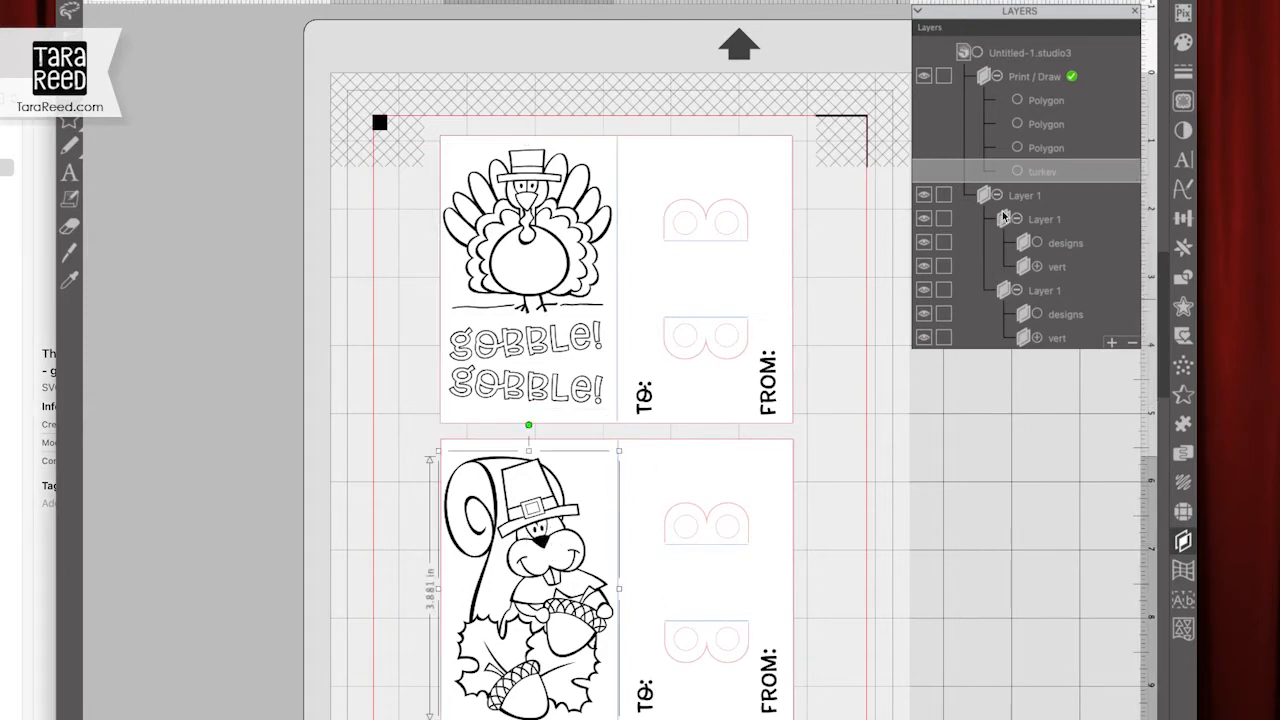
double_click(1045, 125)
type("squa")
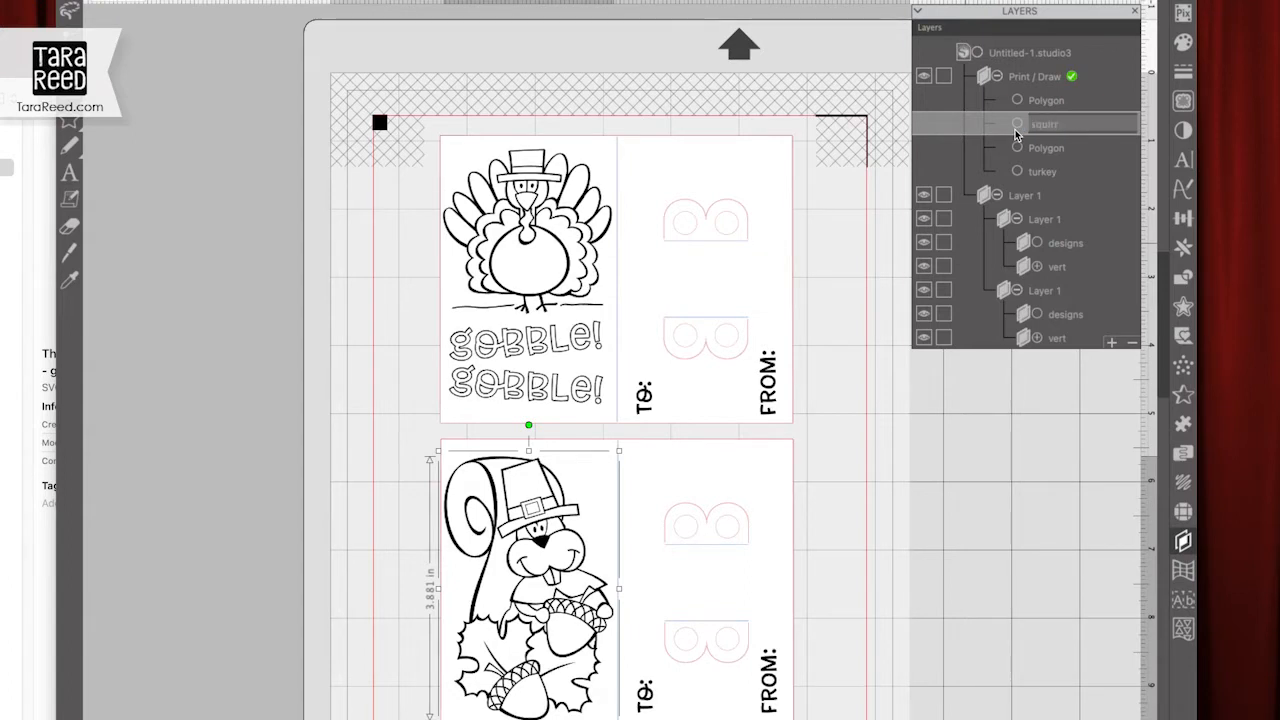
key("Return")
Rename the turkey card's TO/FROM text object as turkey to fr and the squirrel card's as squirrel to from
left_click(757, 391)
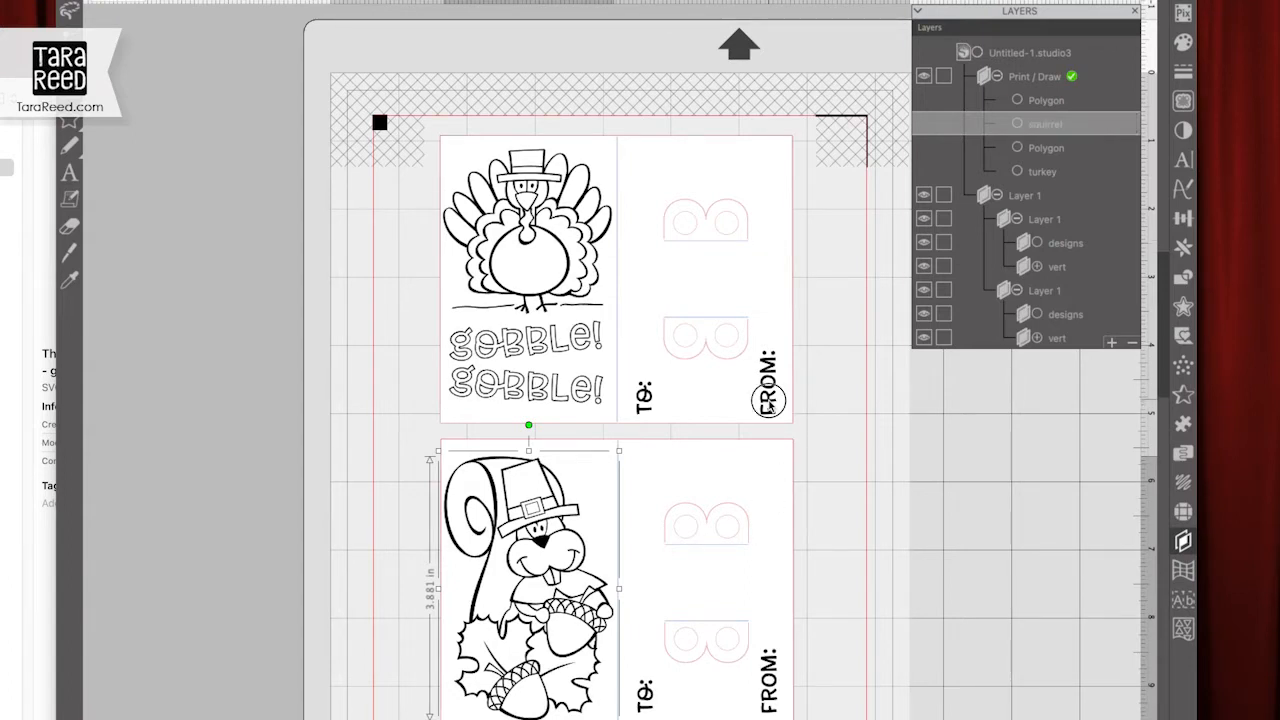
left_click(1040, 150)
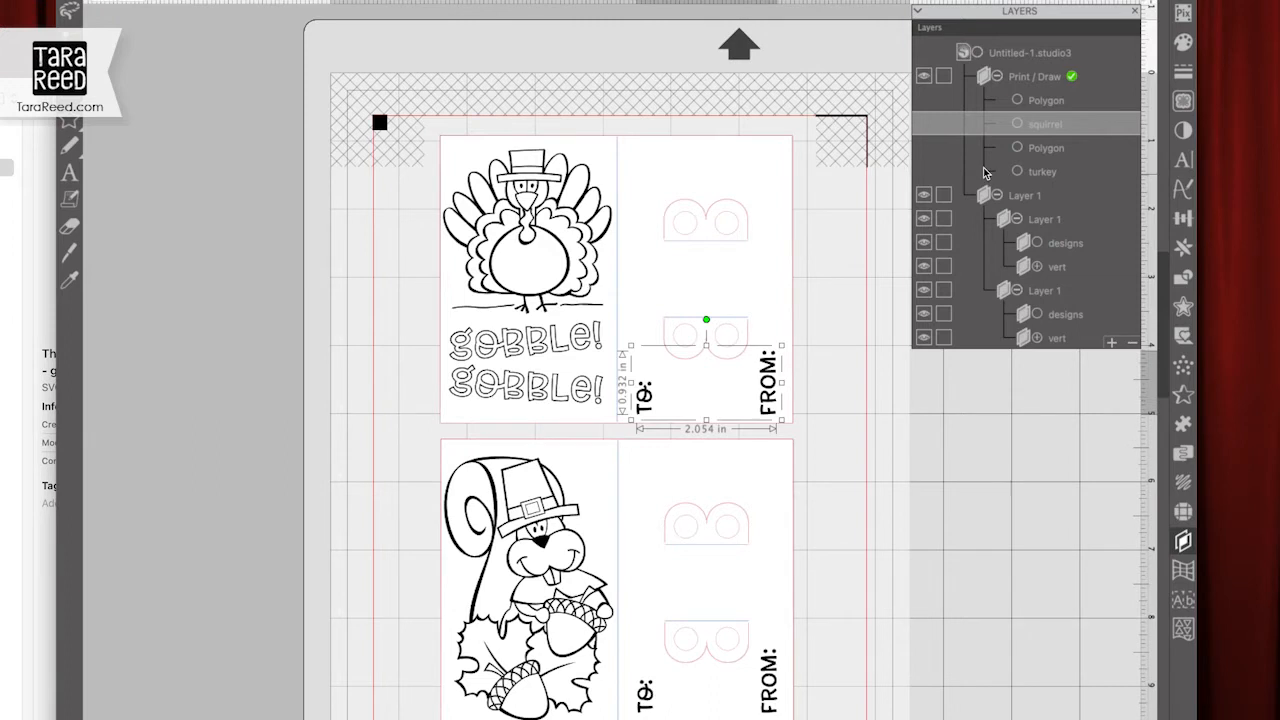
double_click(1040, 150)
type("turk")
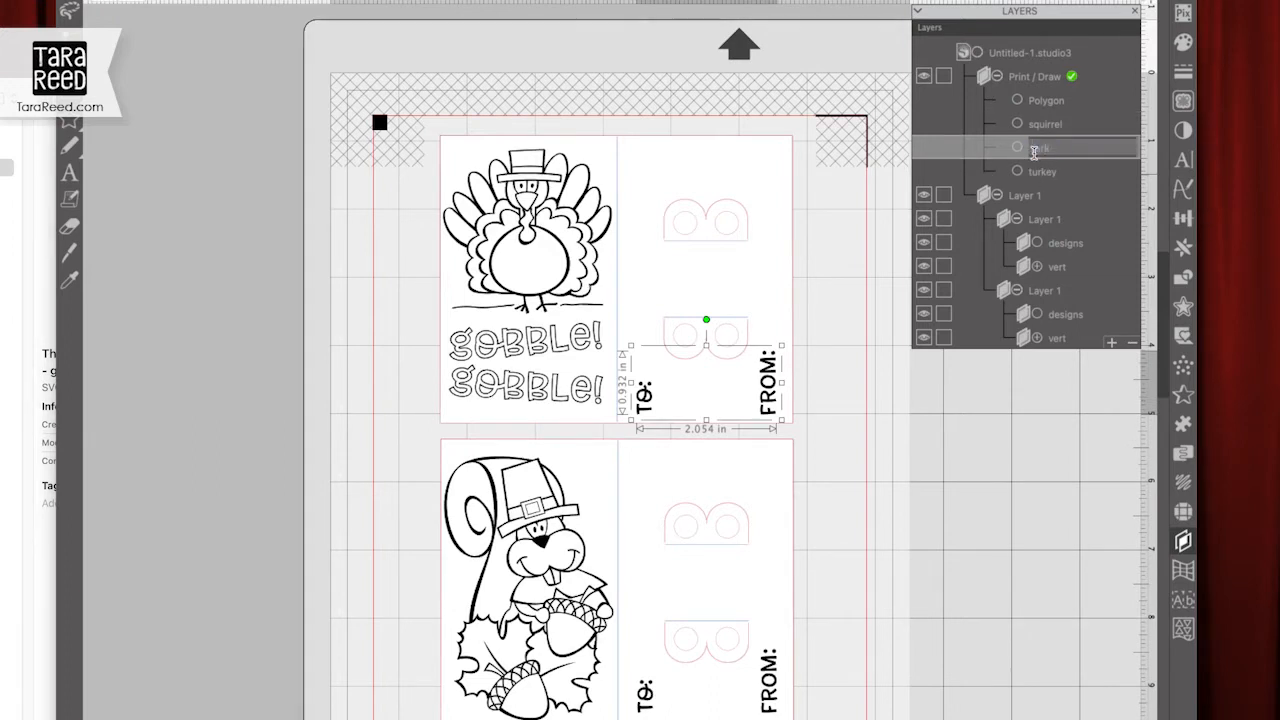
type("ey to fr")
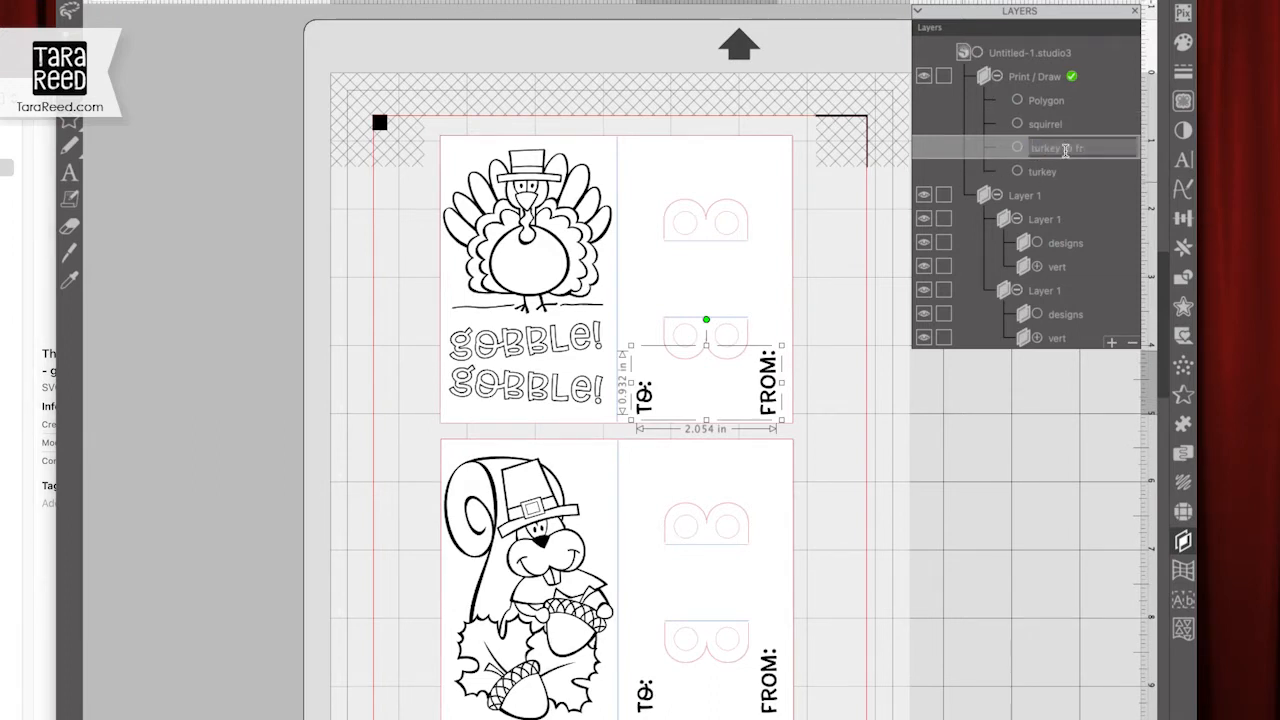
double_click(1042, 100)
type("squirrel to from")
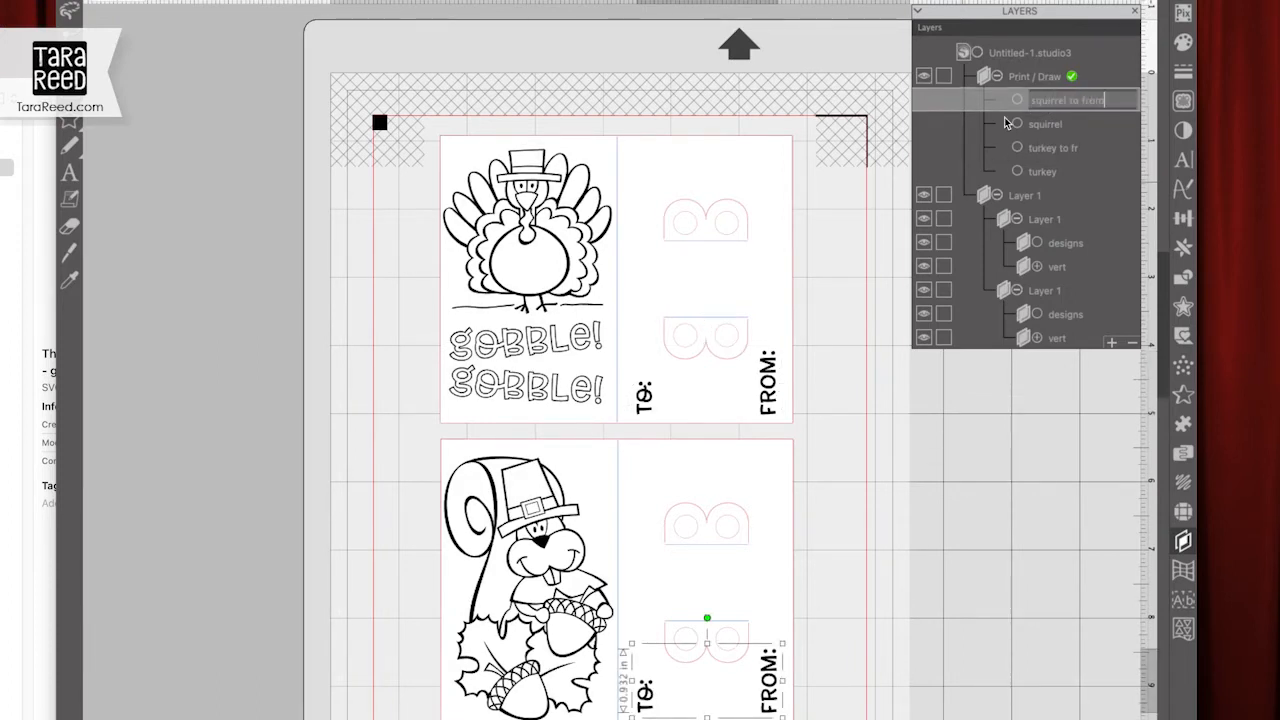
key("Return")
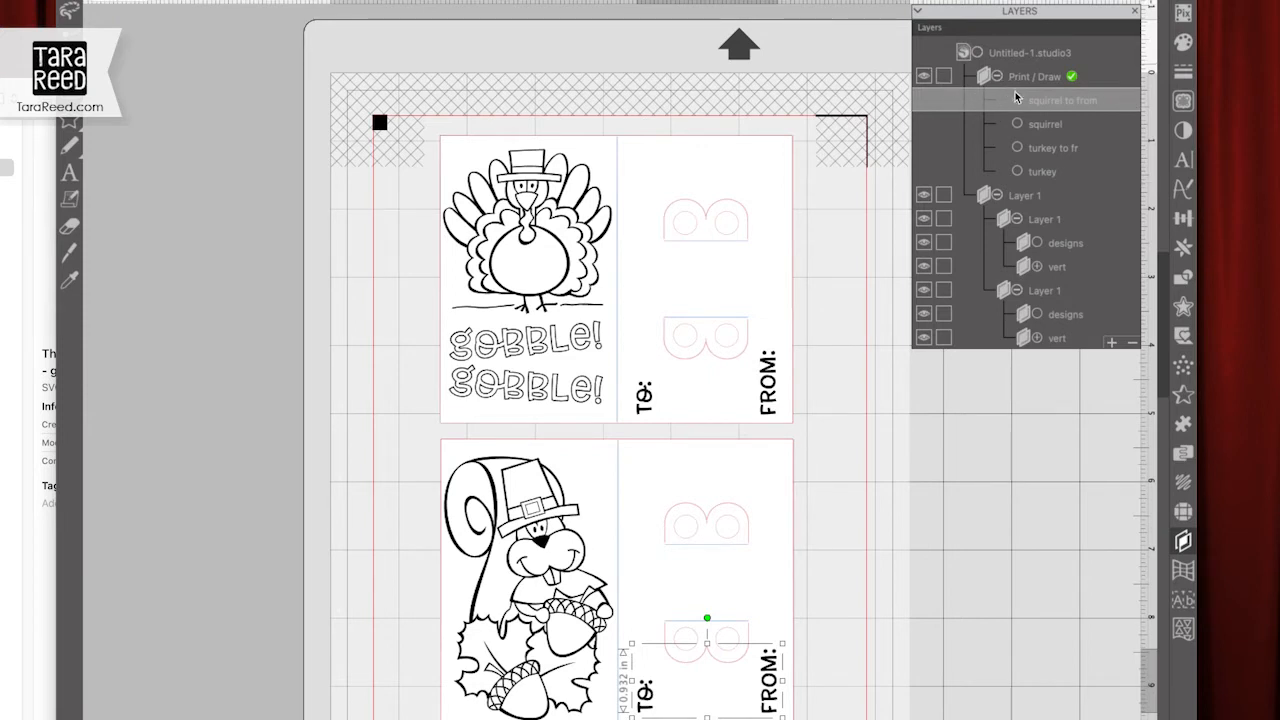
Check the Print / Draw layer's contents by toggling its visibility, and leave the layer collapsed and hidden
left_click(924, 77)
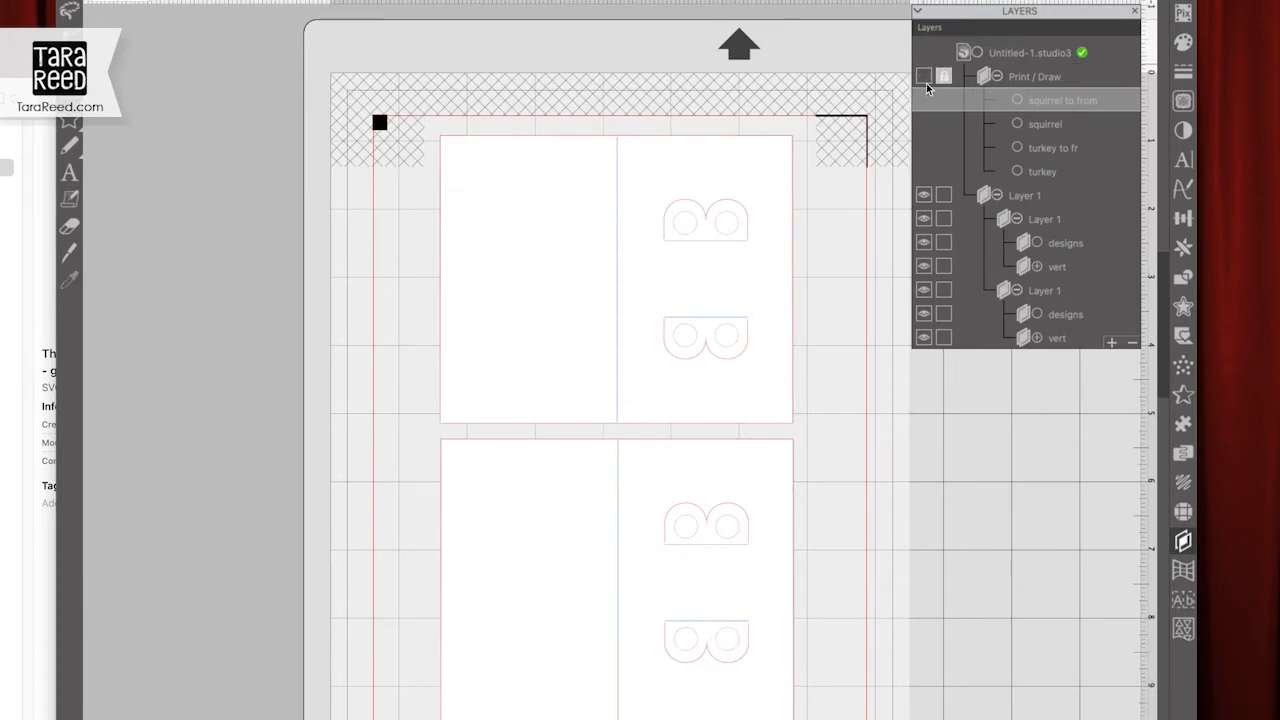
left_click(924, 78)
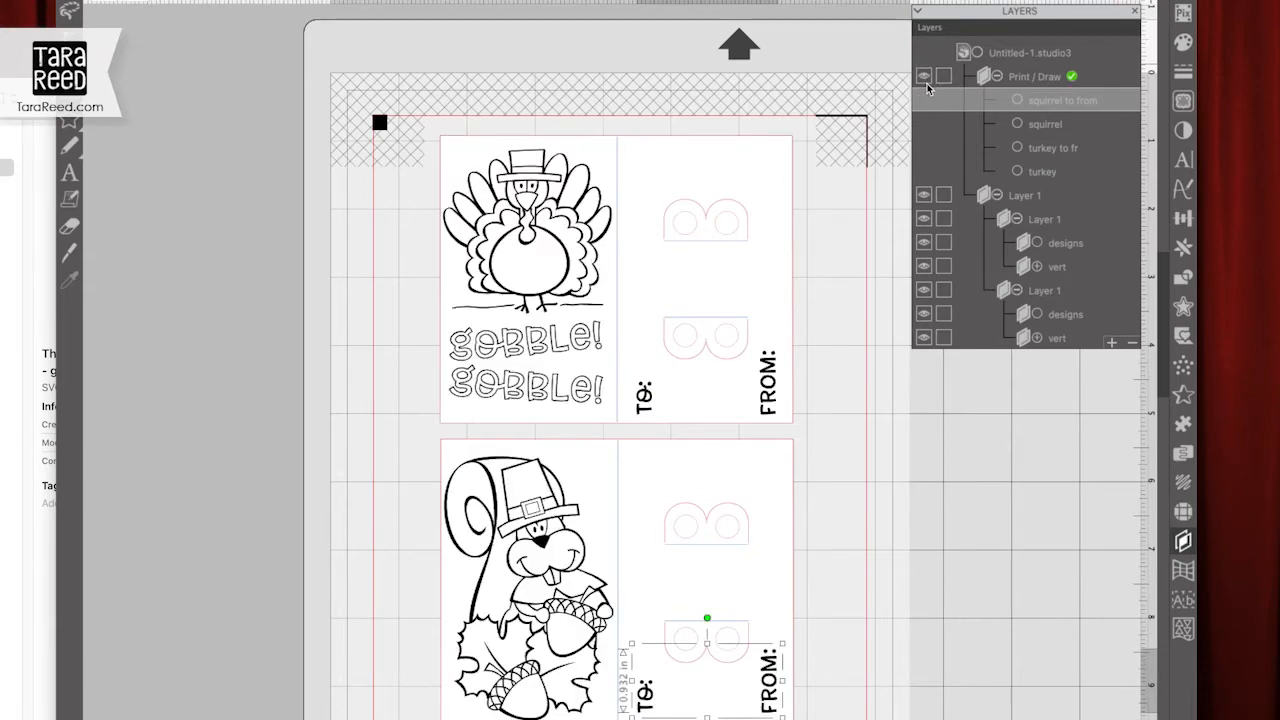
left_click(924, 78)
left_click(924, 78)
left_click(997, 77)
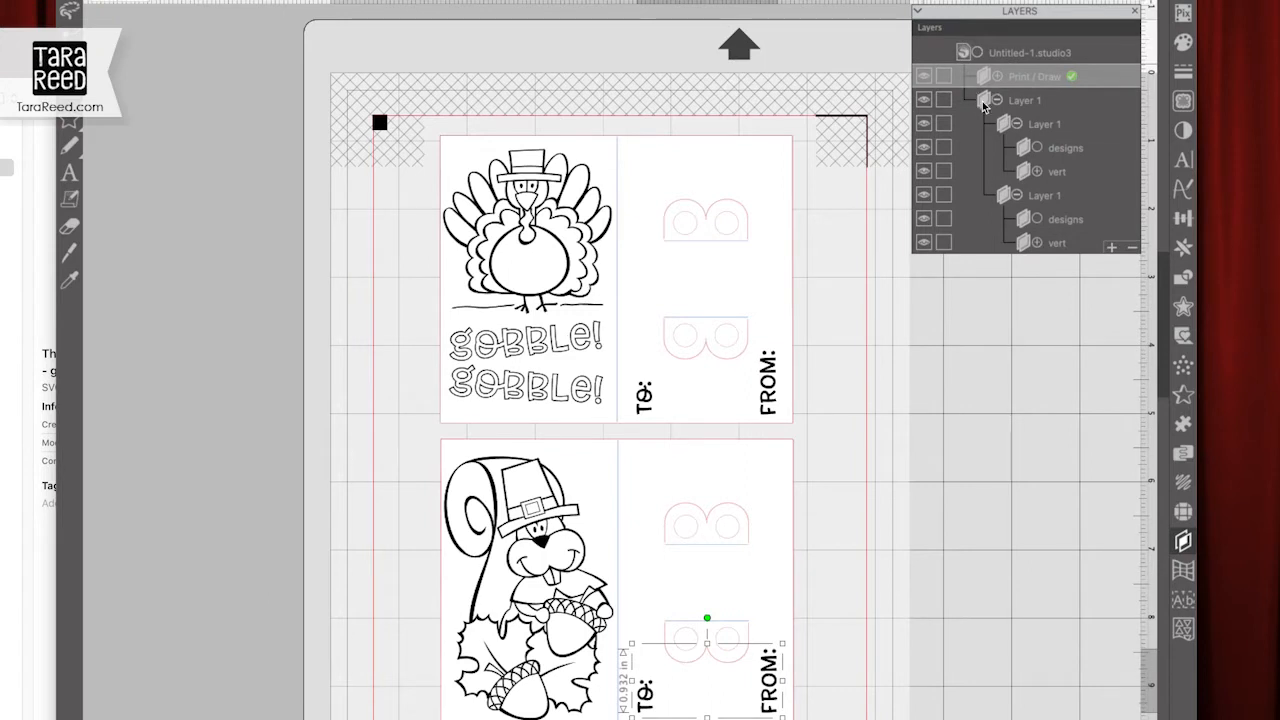
left_click(923, 78)
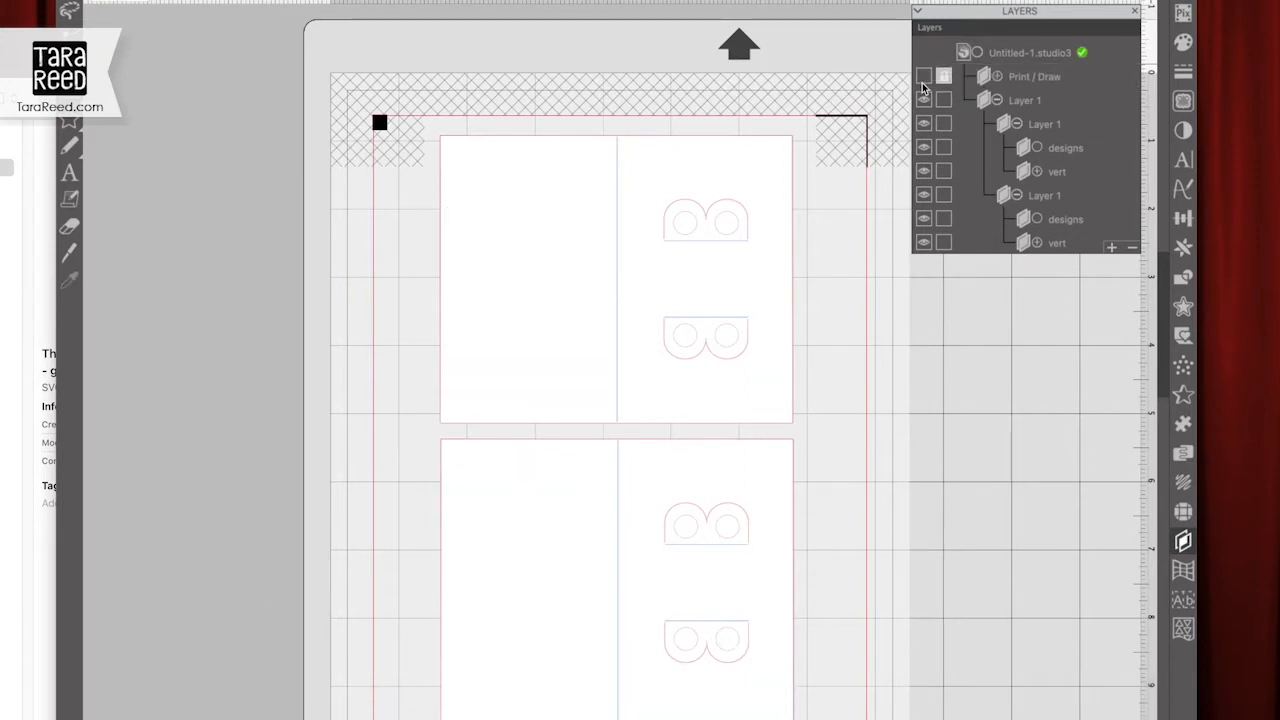
Add a layer named Score and place it directly beneath the Print / Draw layer
left_click(1111, 247)
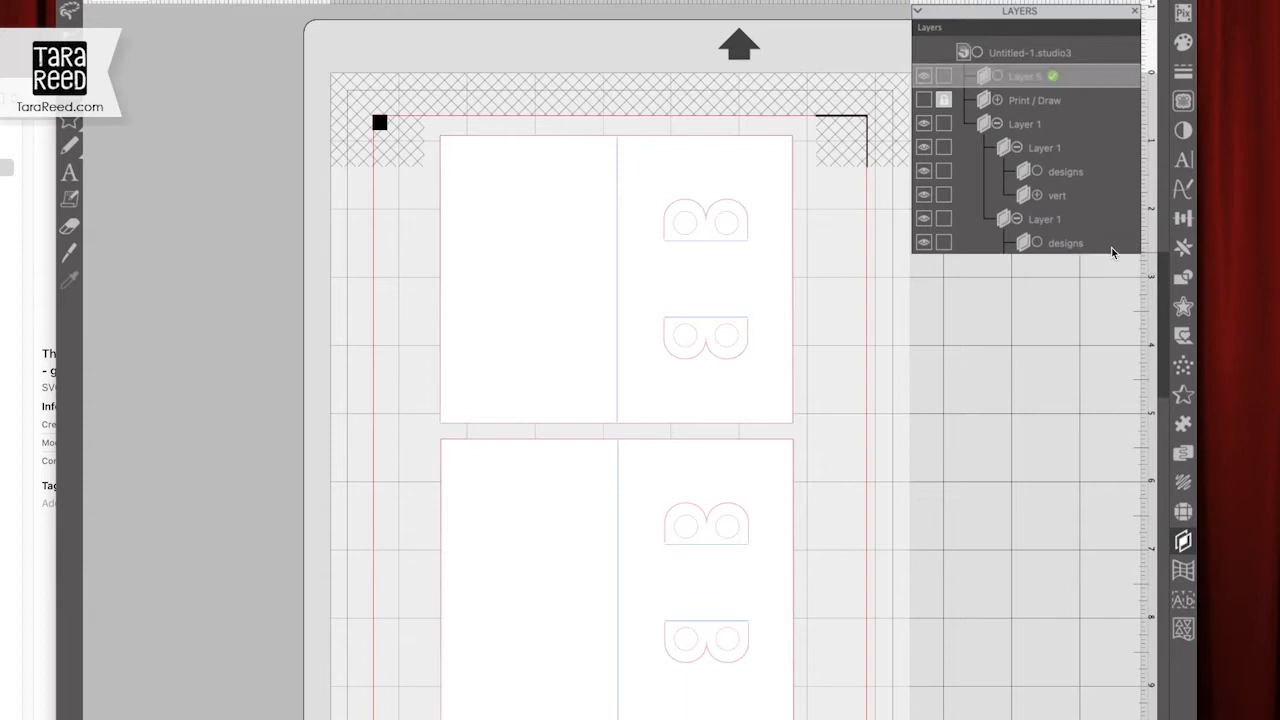
double_click(1019, 80)
type("Score")
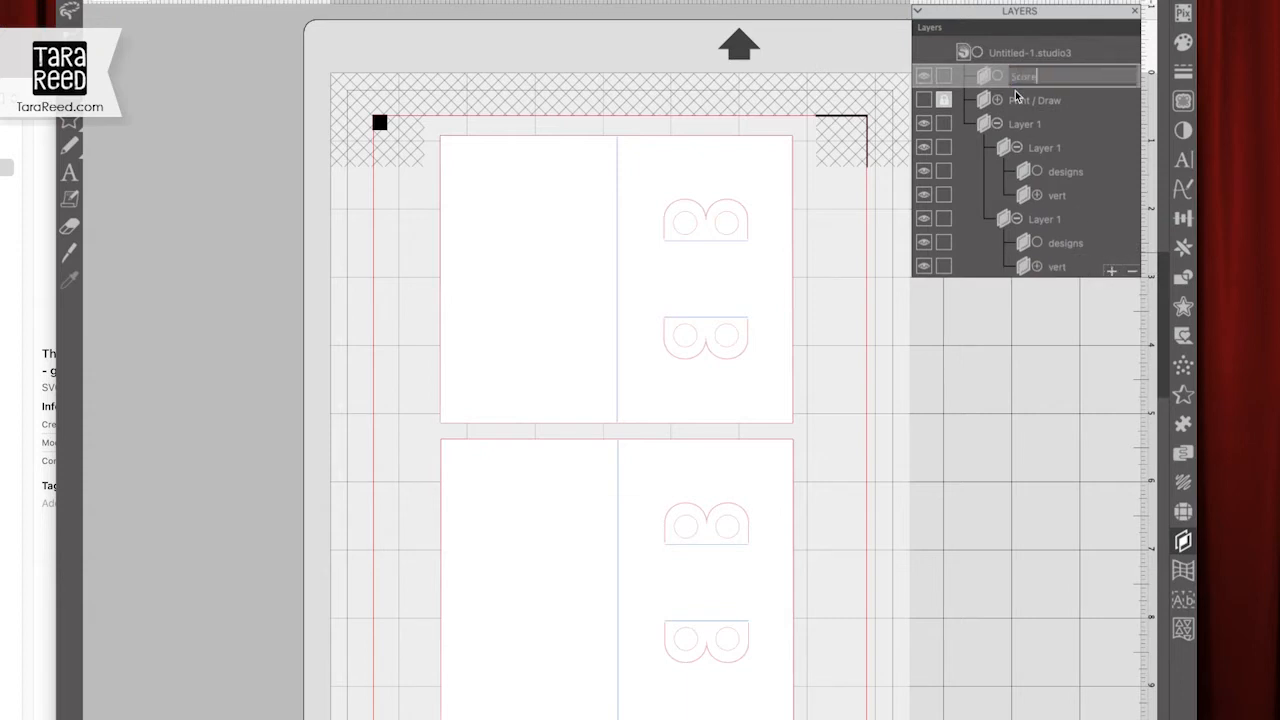
key("Return")
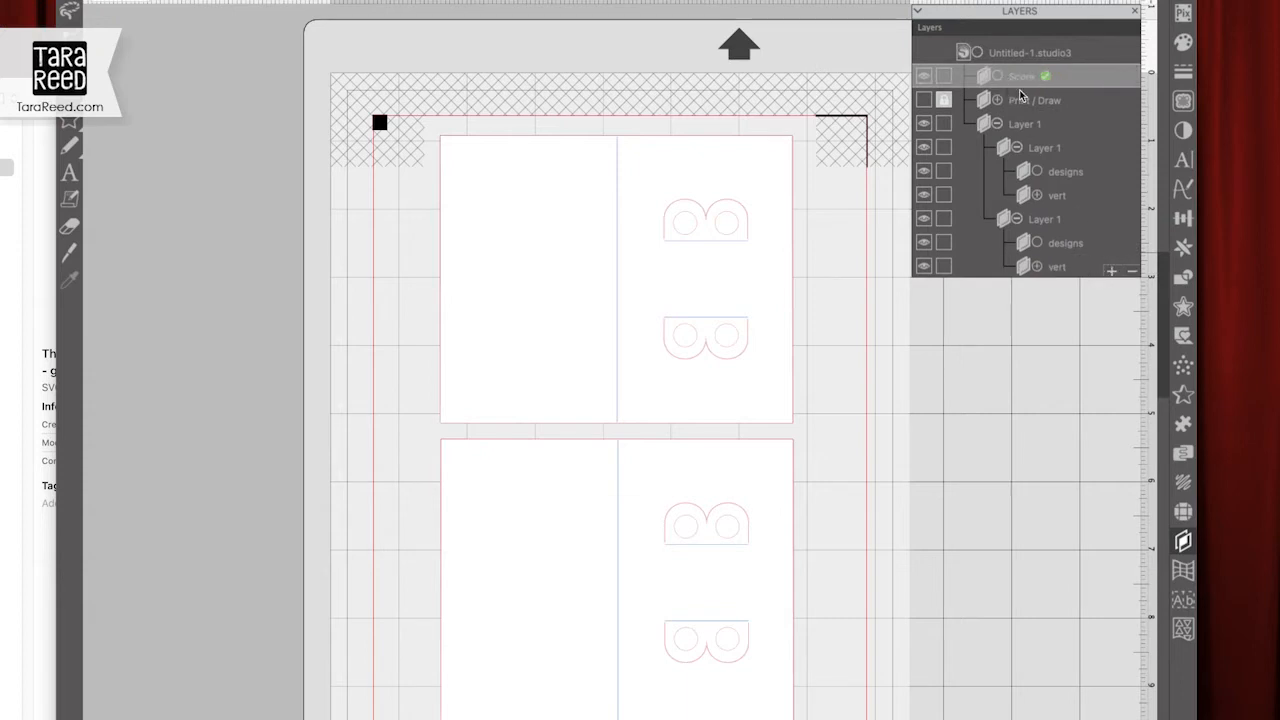
left_click_drag(1015, 82, 1014, 118)
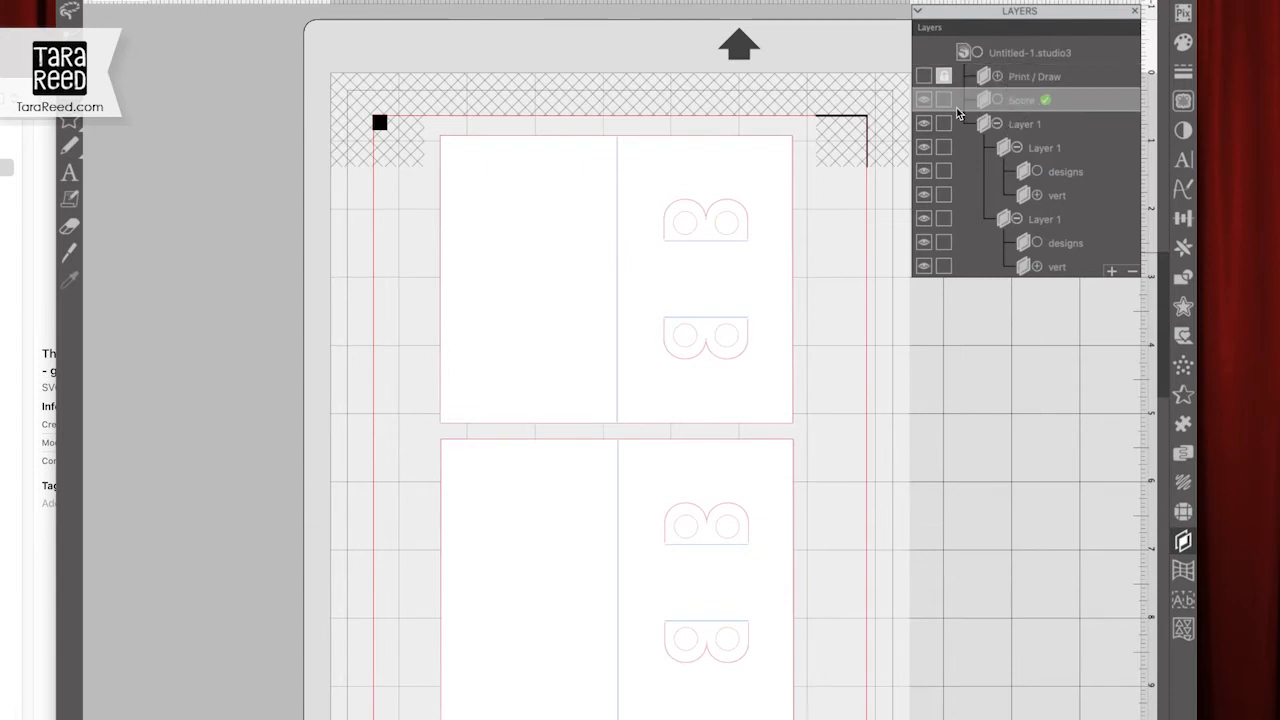
Move the centre fold lines and the crayon holder score lines of both cards into the Score layer
left_click(925, 78)
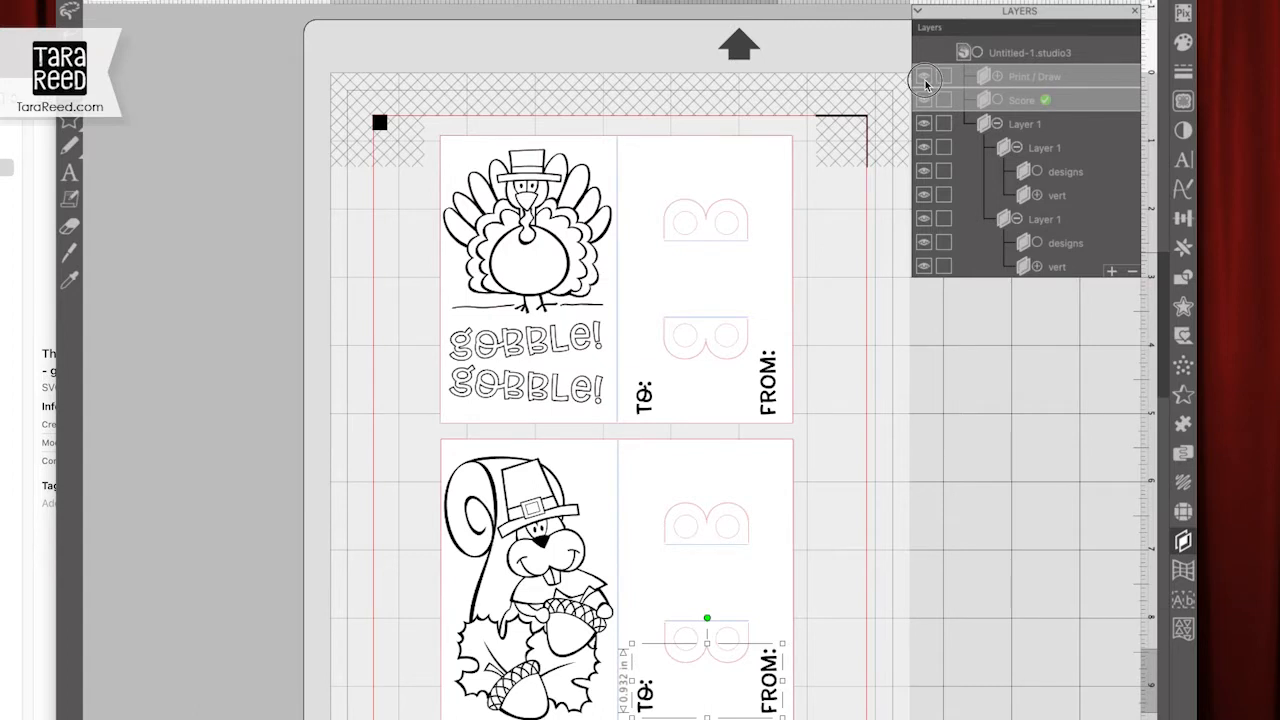
left_click(925, 79)
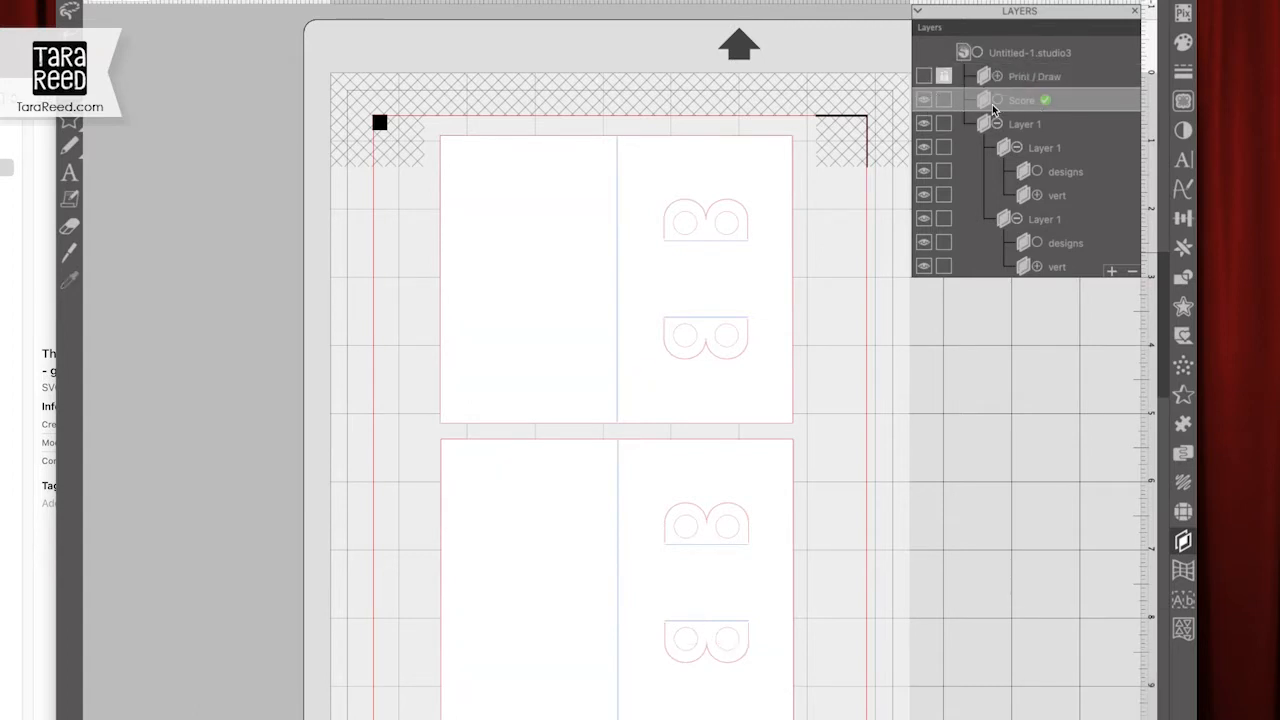
left_click(618, 370)
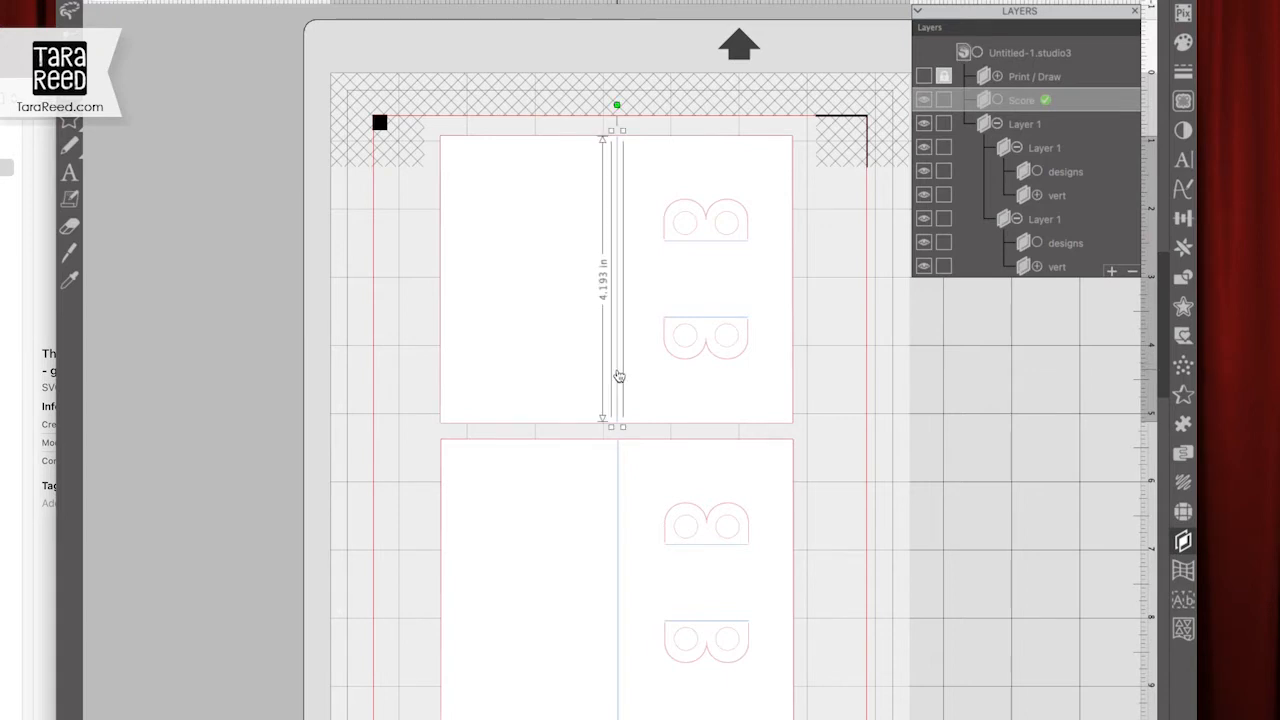
left_click(620, 502, "shift")
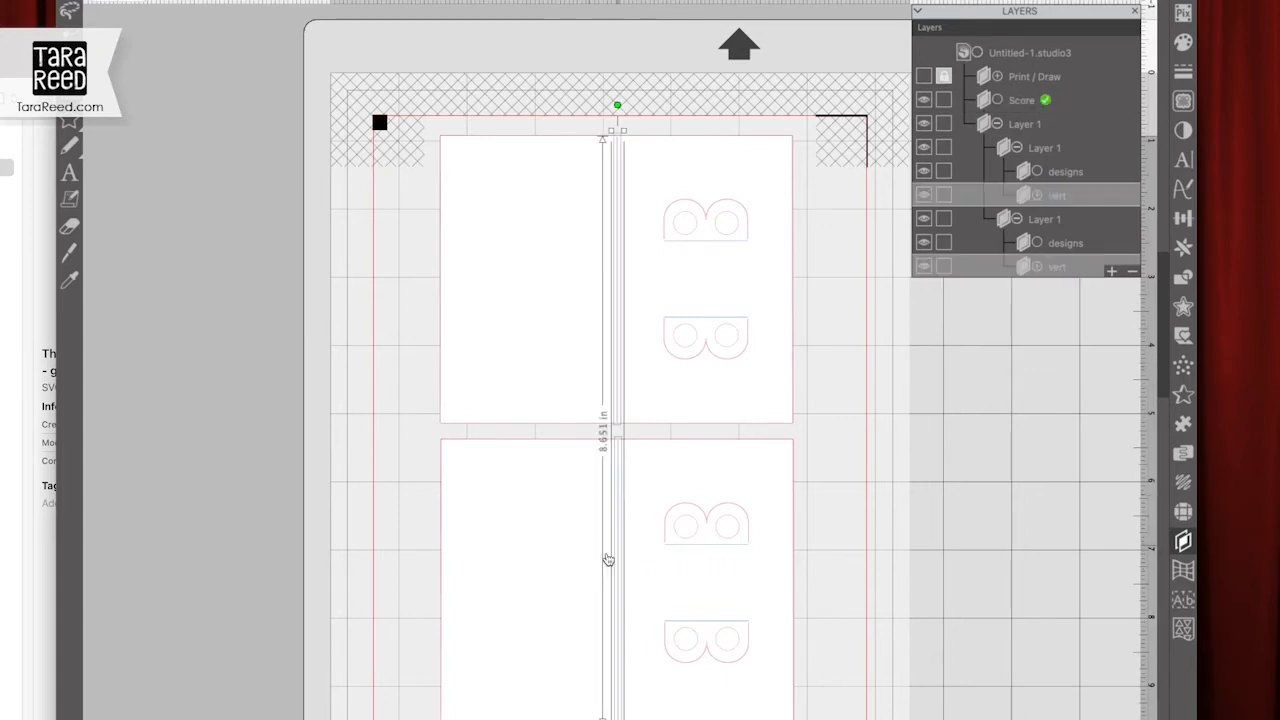
left_click(715, 550)
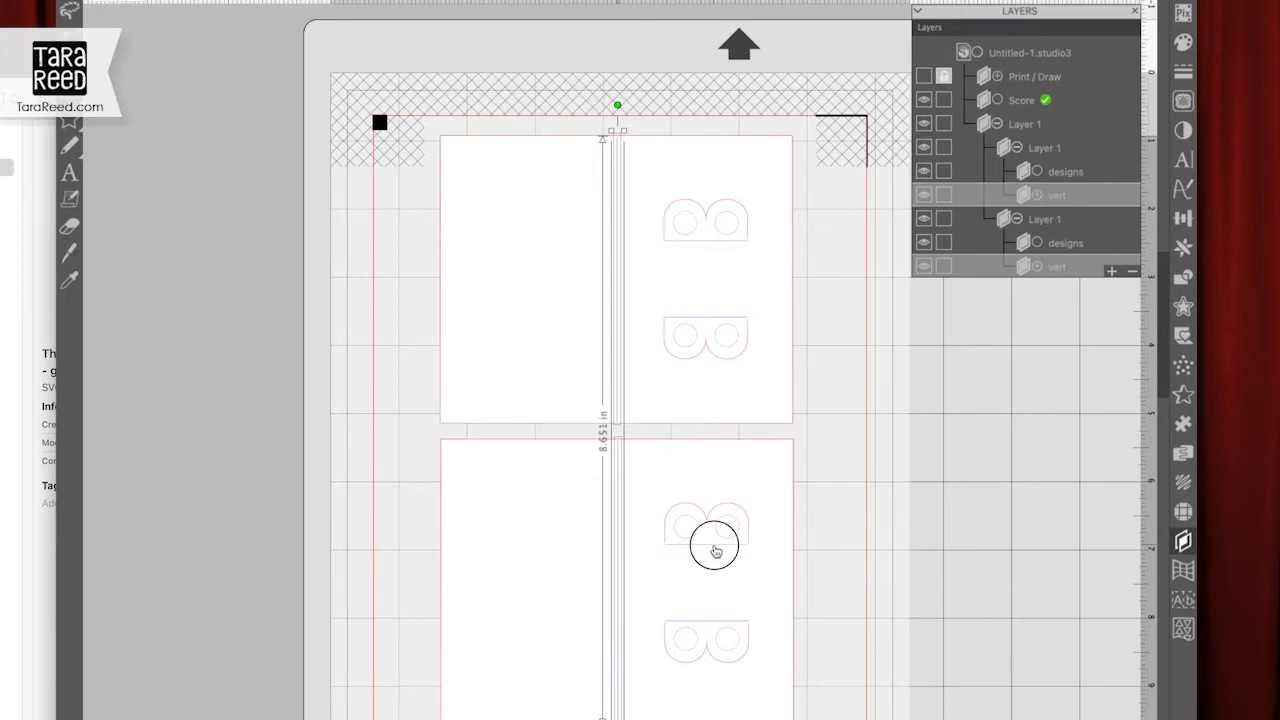
left_click(708, 323)
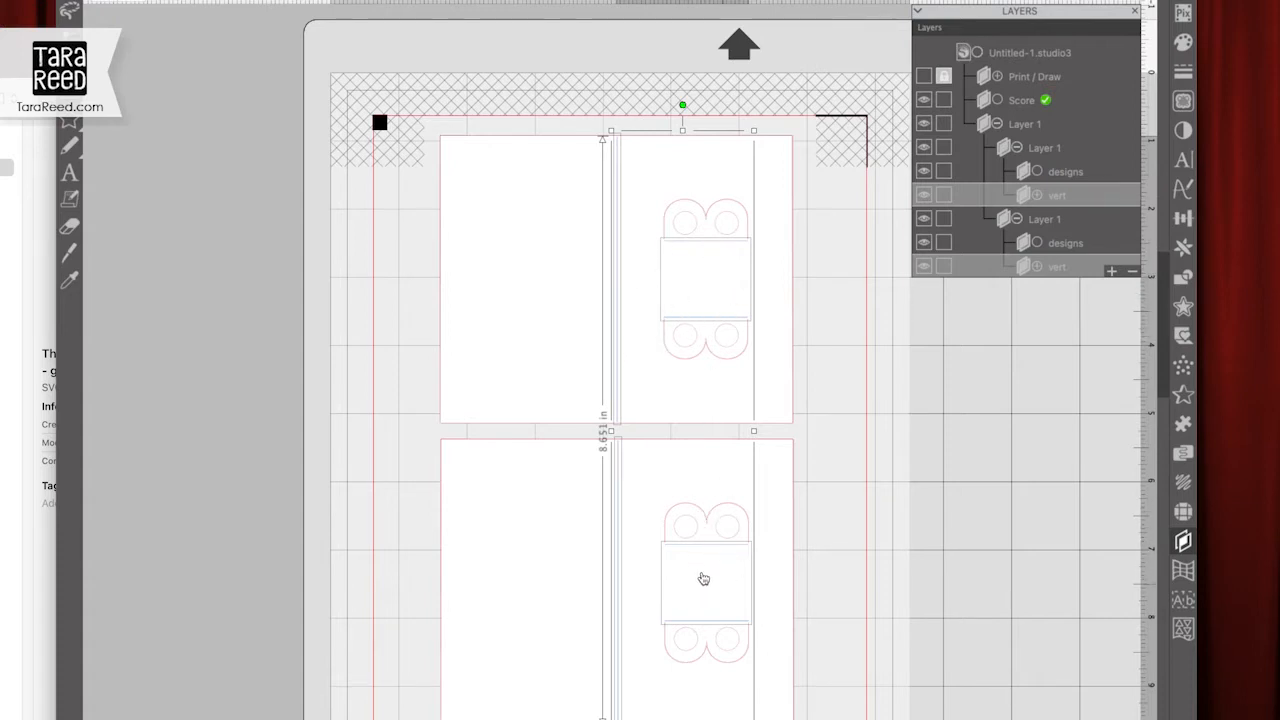
left_click(1037, 195)
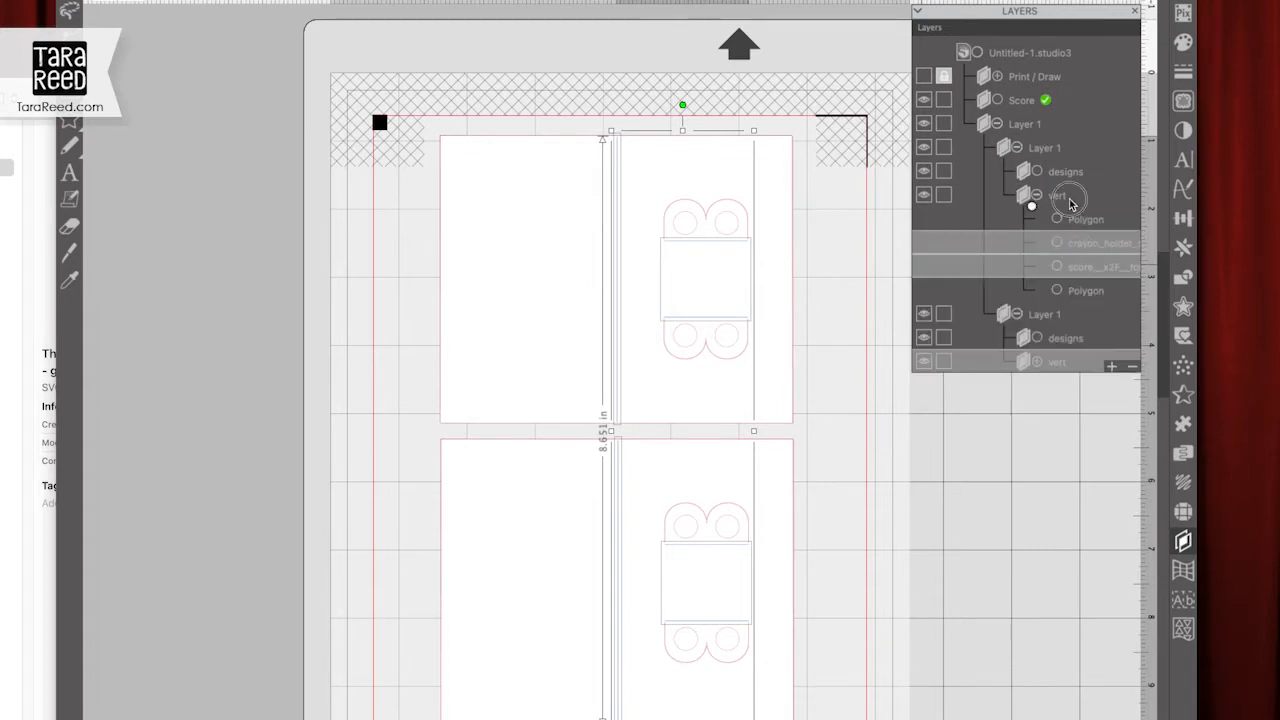
left_click(1030, 102)
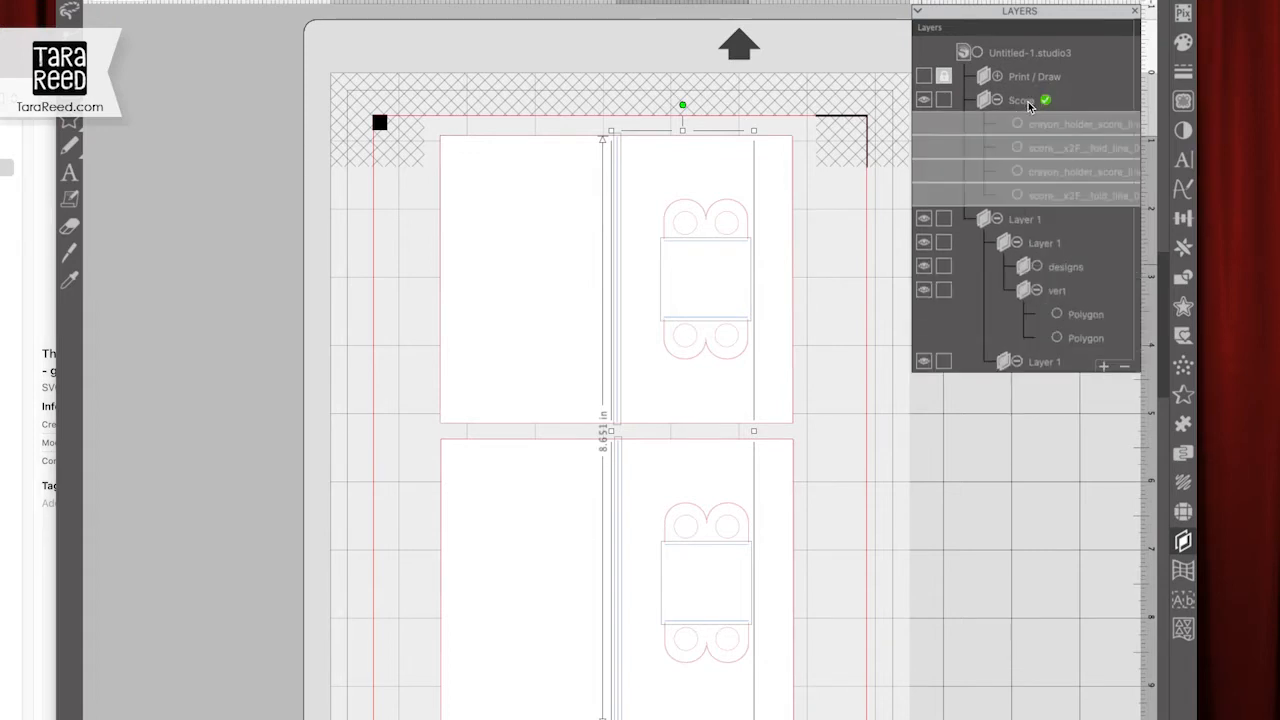
Check the Score layer's contents by toggling its visibility, and leave the layer hidden and collapsed
left_click(924, 102)
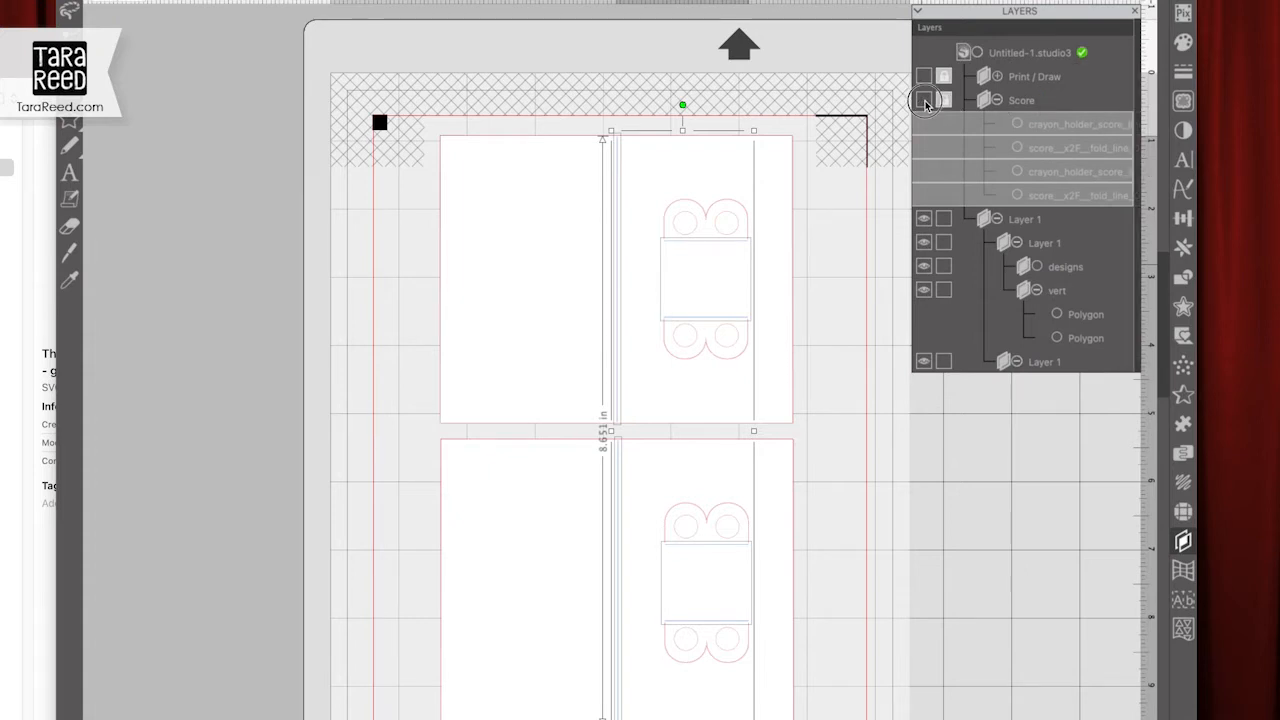
left_click(924, 101)
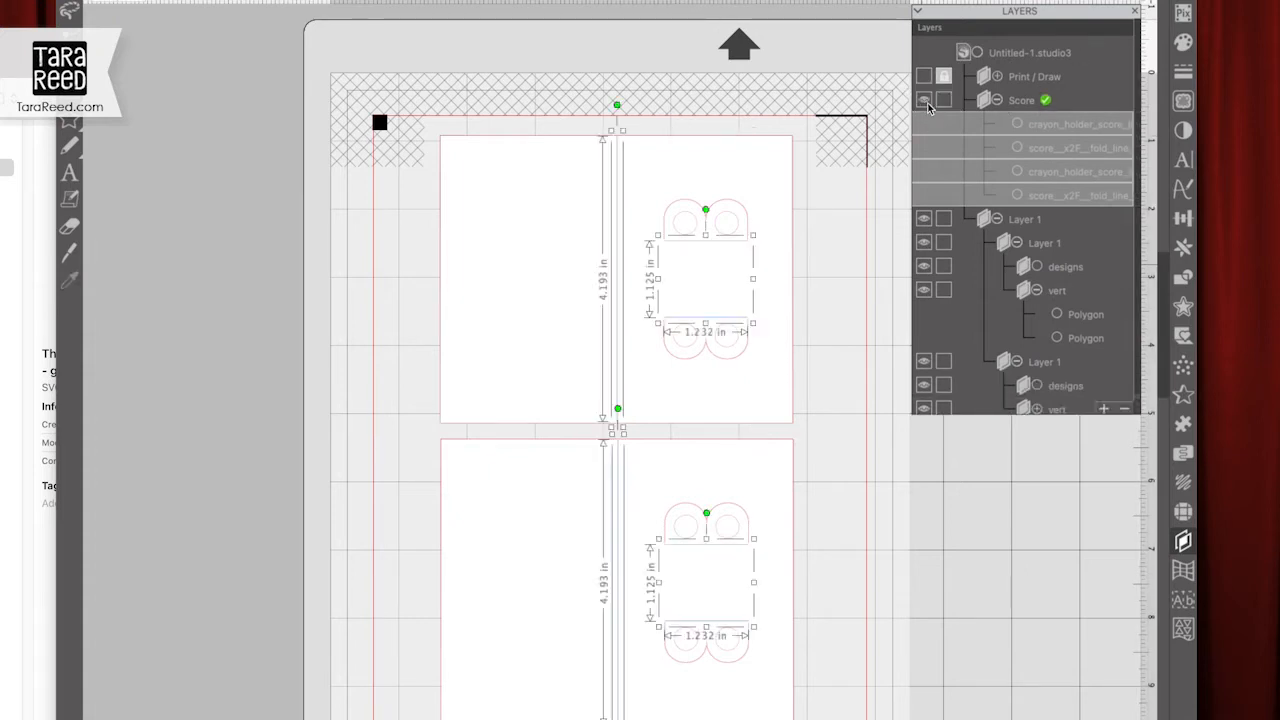
left_click(924, 101)
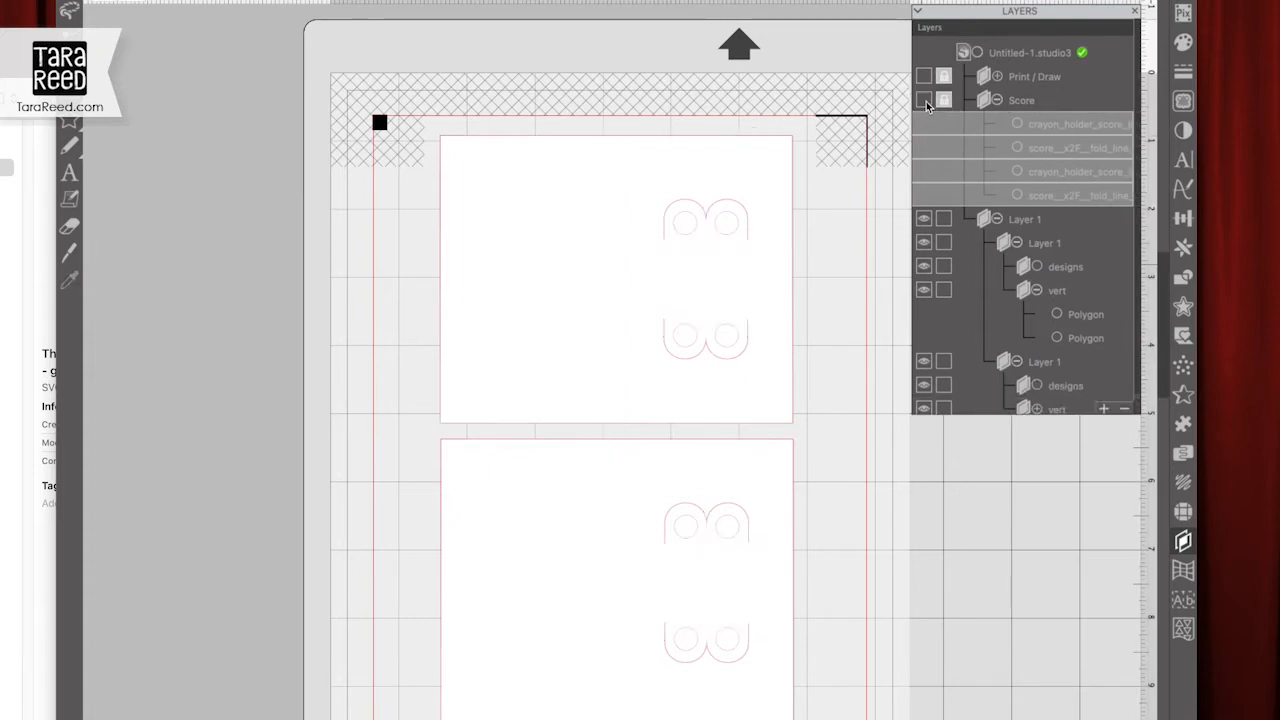
left_click(997, 100)
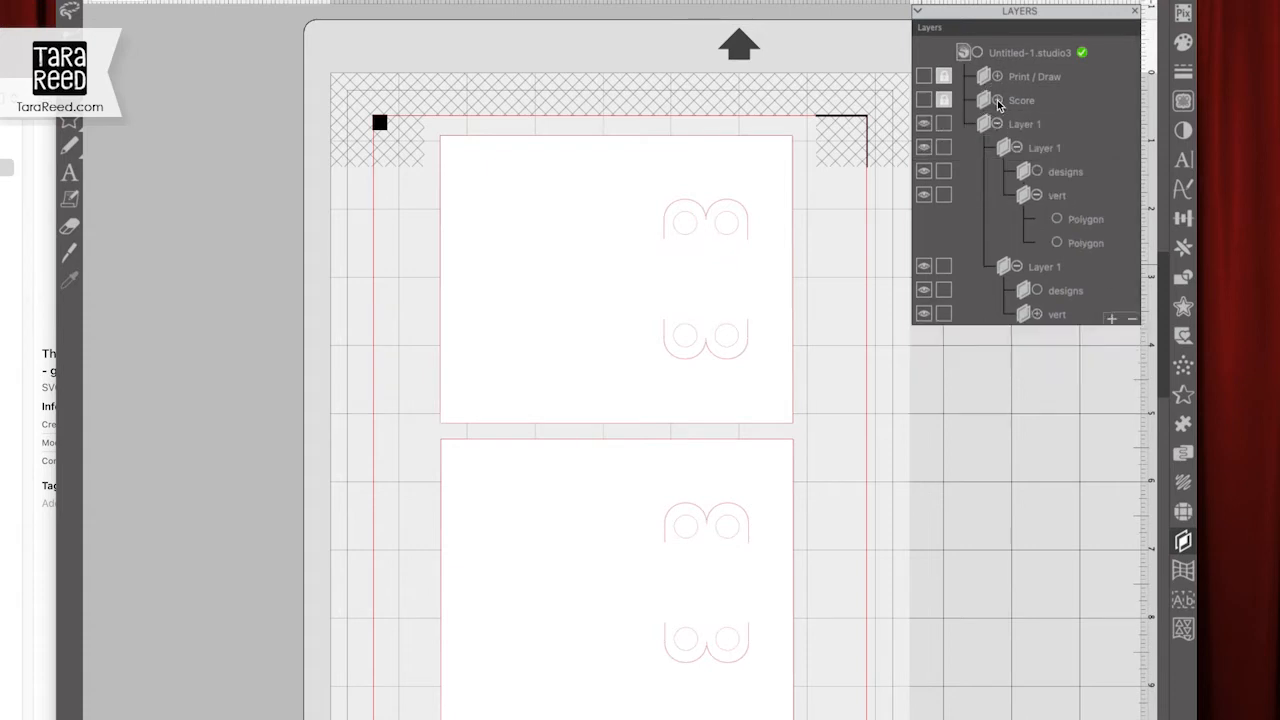
Add a layer named Cut and place it directly beneath the Score layer
left_click(1112, 320)
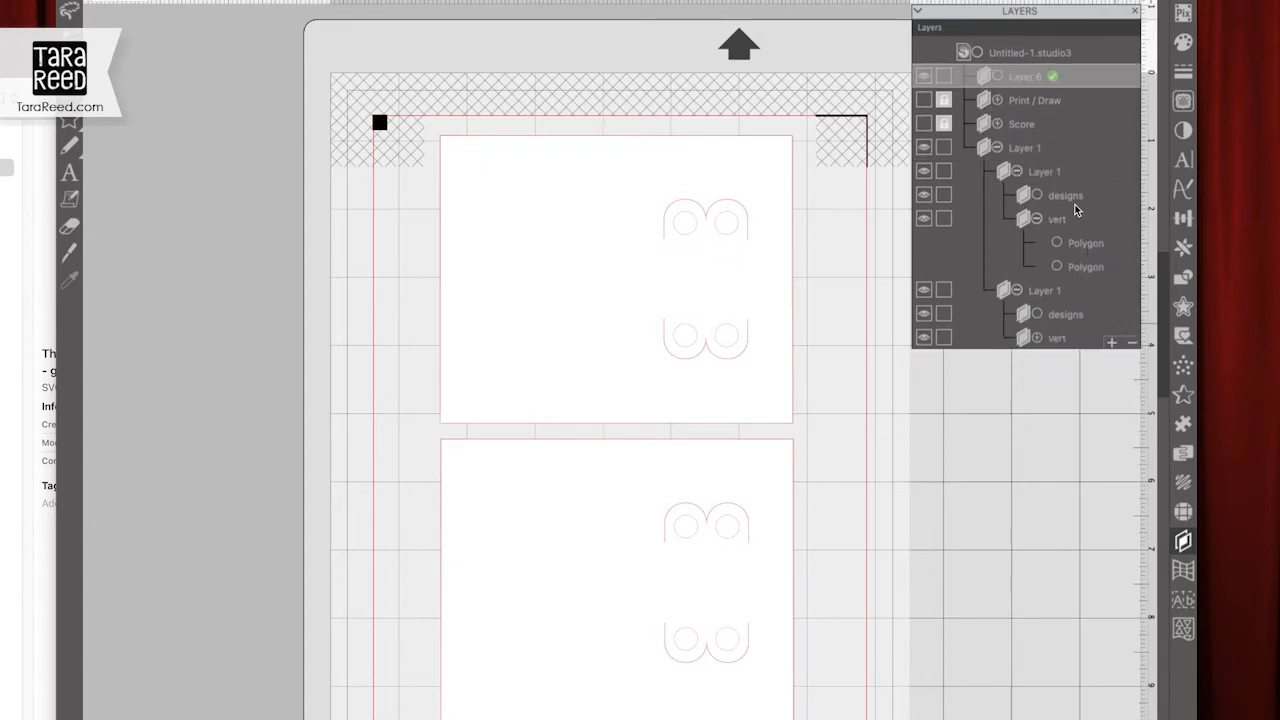
double_click(1022, 79)
type("Cut")
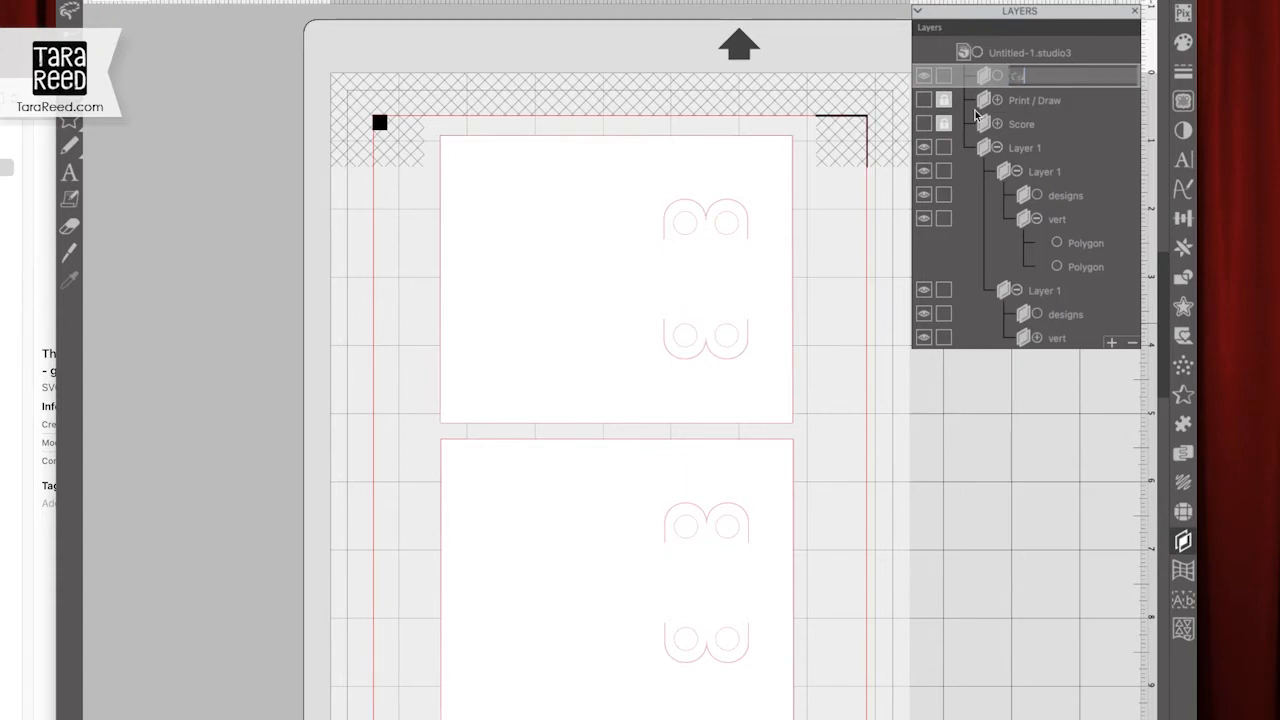
key("Return")
mouse_move(1030, 79)
left_mouse_down()
mouse_move(1012, 82)
mouse_move(1016, 134)
left_mouse_up()
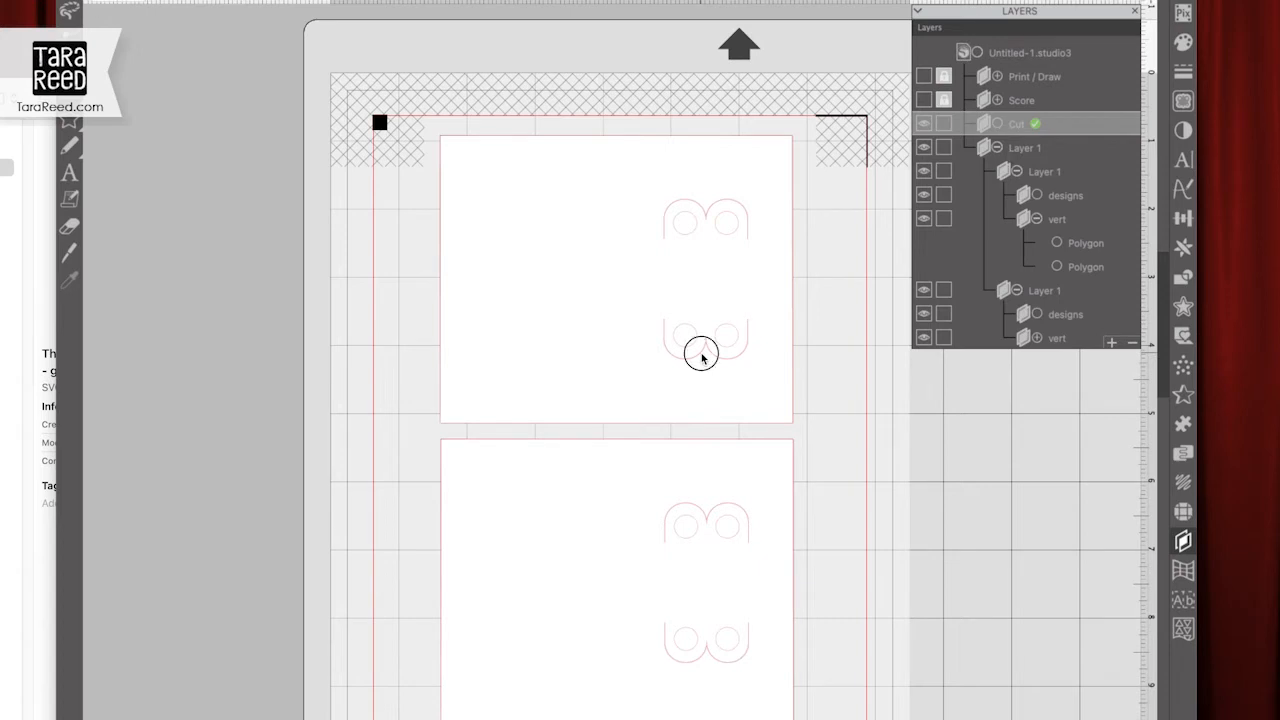
Move the outer outlines and the crayon holder cut shapes of both cards into the Cut layer
left_click(666, 383)
left_click_drag(419, 237, 509, 320)
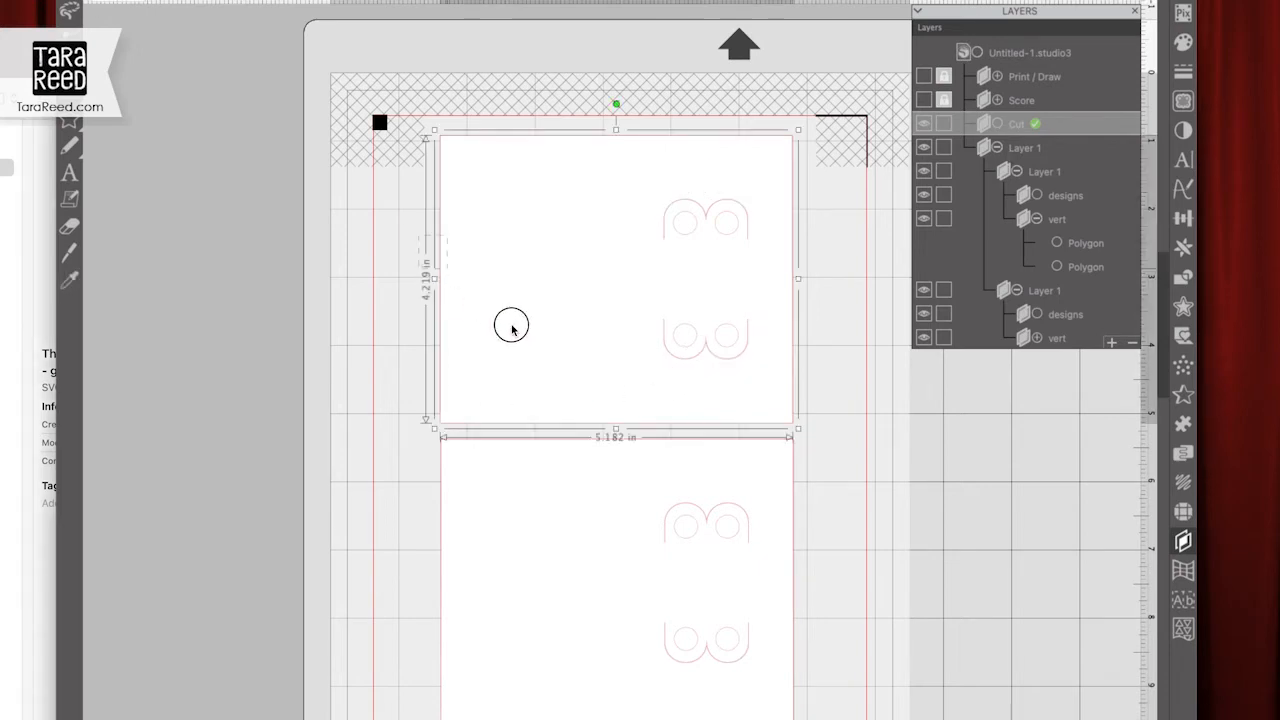
left_click(743, 592, "shift")
left_click_drag(1075, 251, 1022, 130)
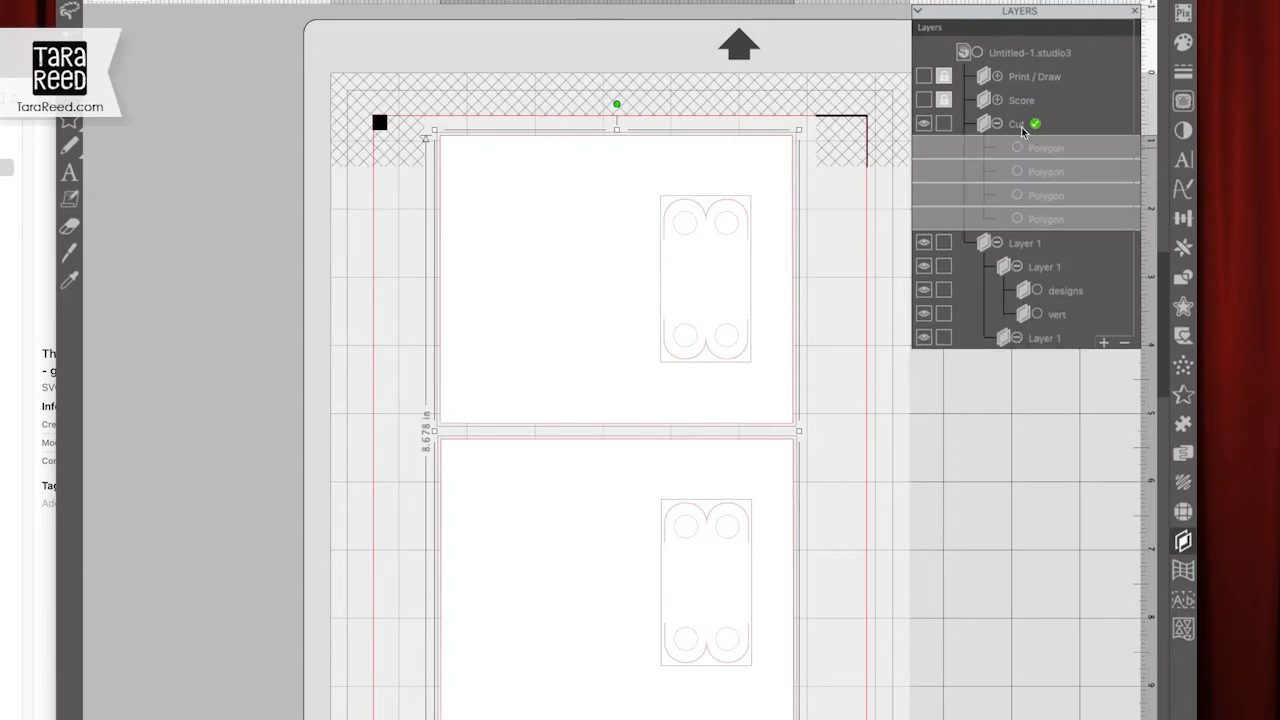
Check the Cut, Score and Print / Draw layers by toggling their visibility, leaving Score and Cut shown and Print / Draw hidden
left_click(924, 124)
left_click(924, 124)
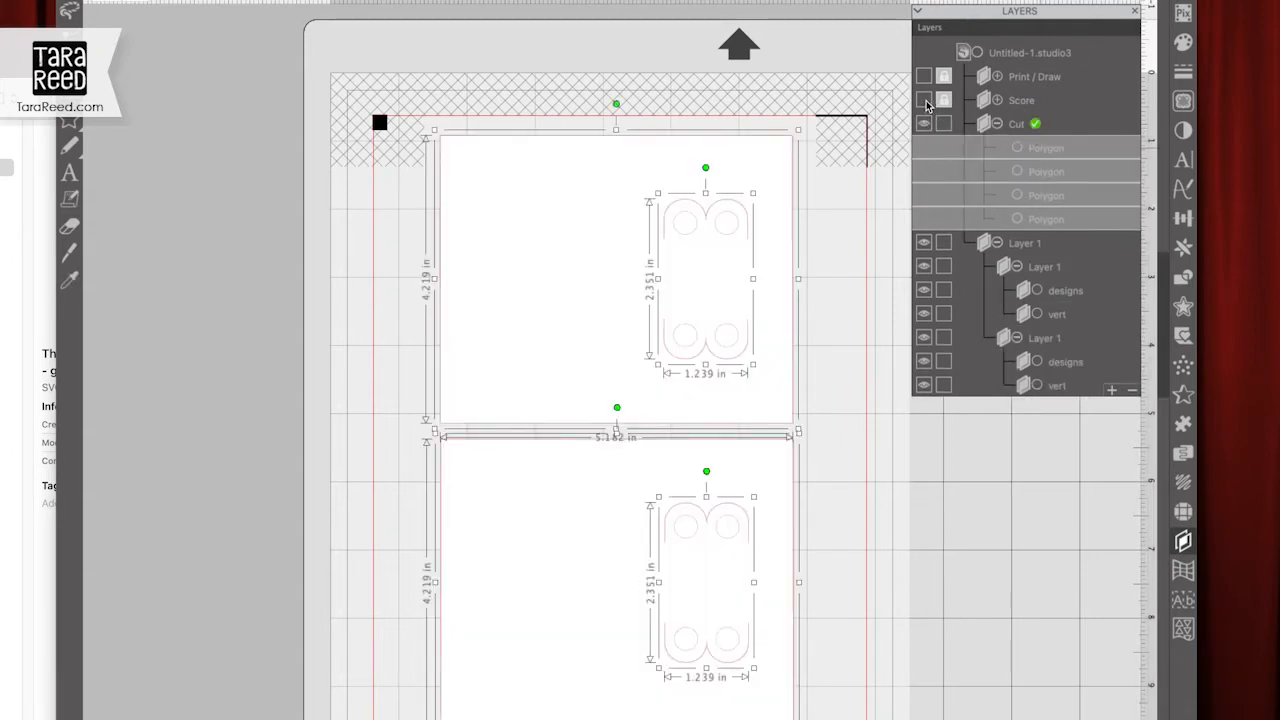
left_click(924, 100)
left_click(924, 100)
left_click(924, 77)
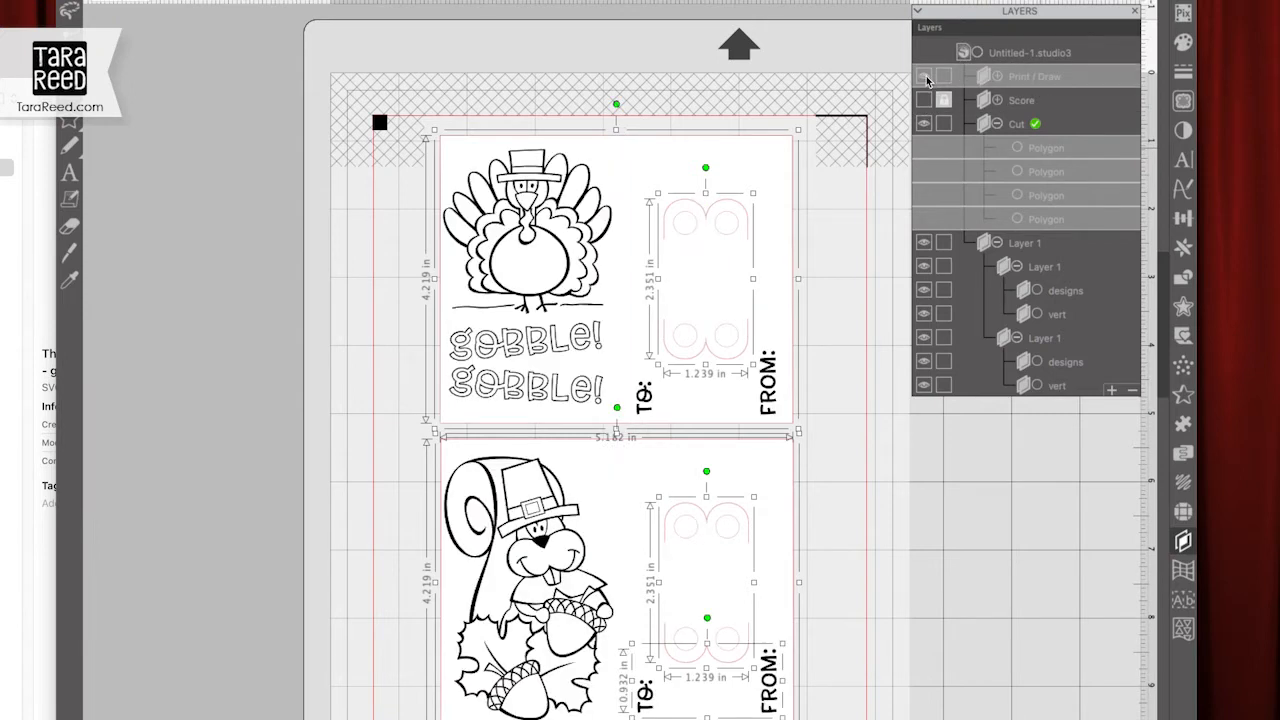
left_click(925, 77)
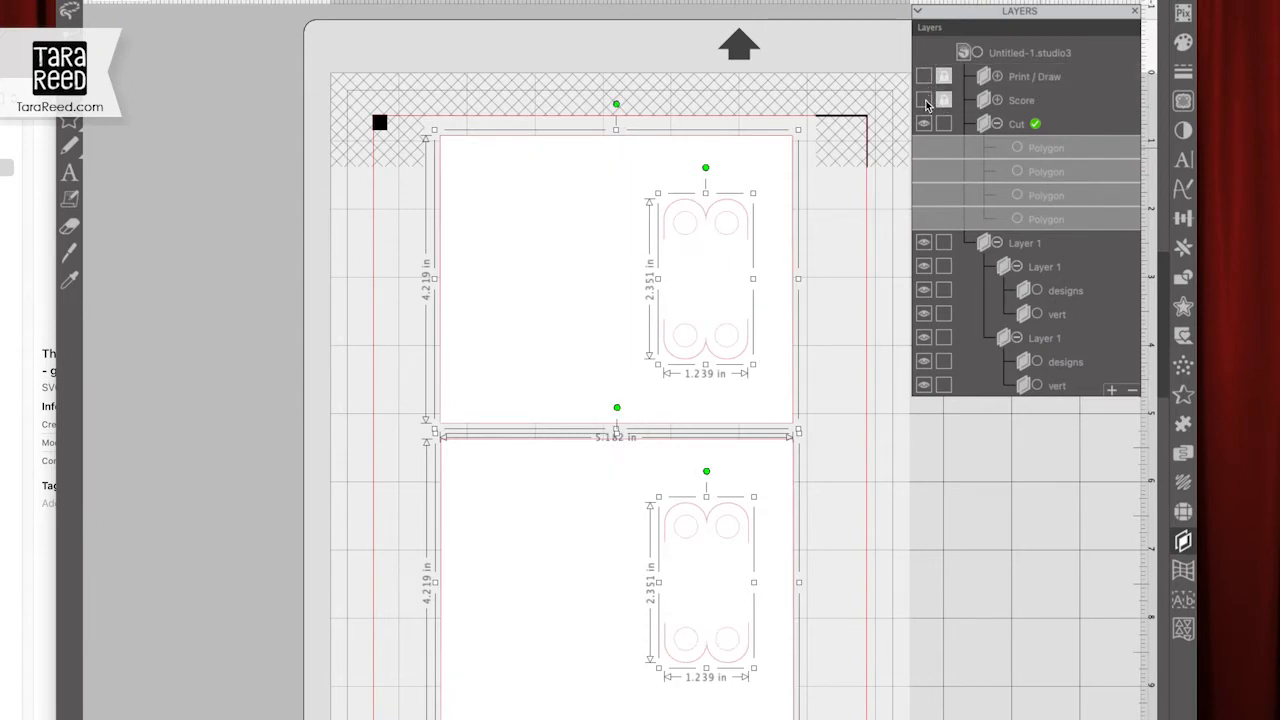
left_click(924, 100)
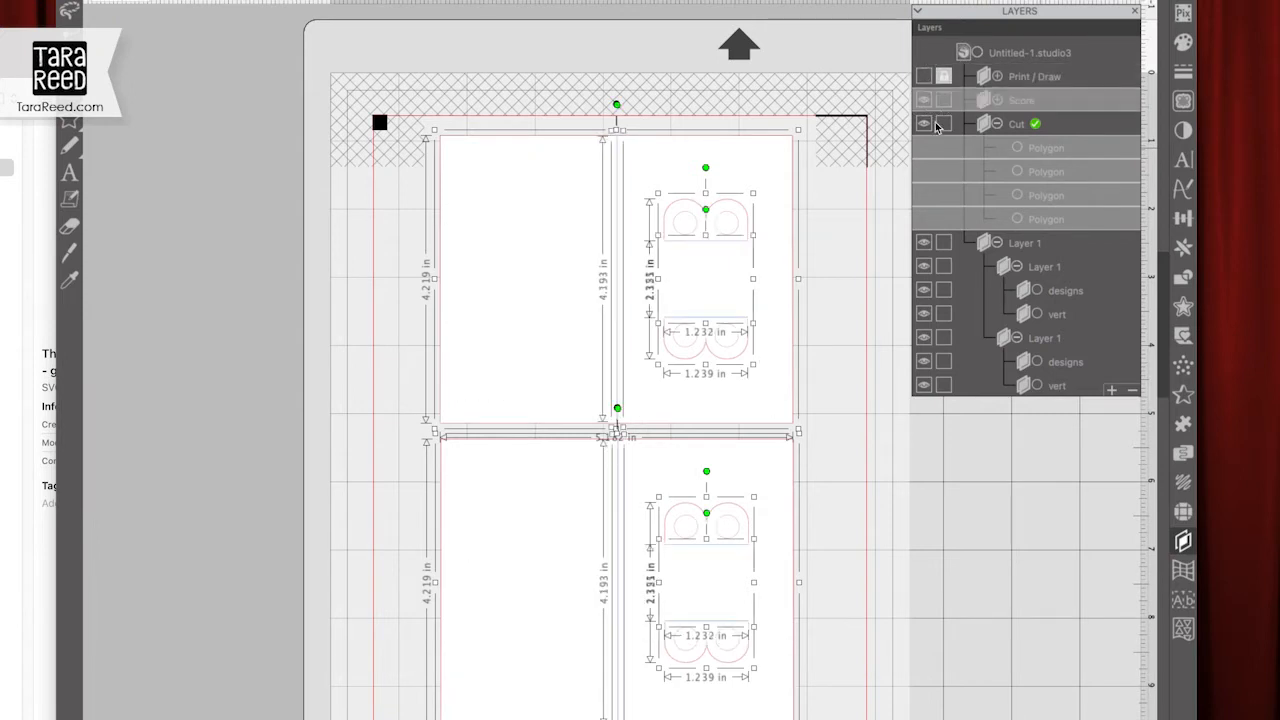
Check that the leftover Layer 1 group is empty by toggling its visibility, and delete it with its sublayers
left_click(1005, 250)
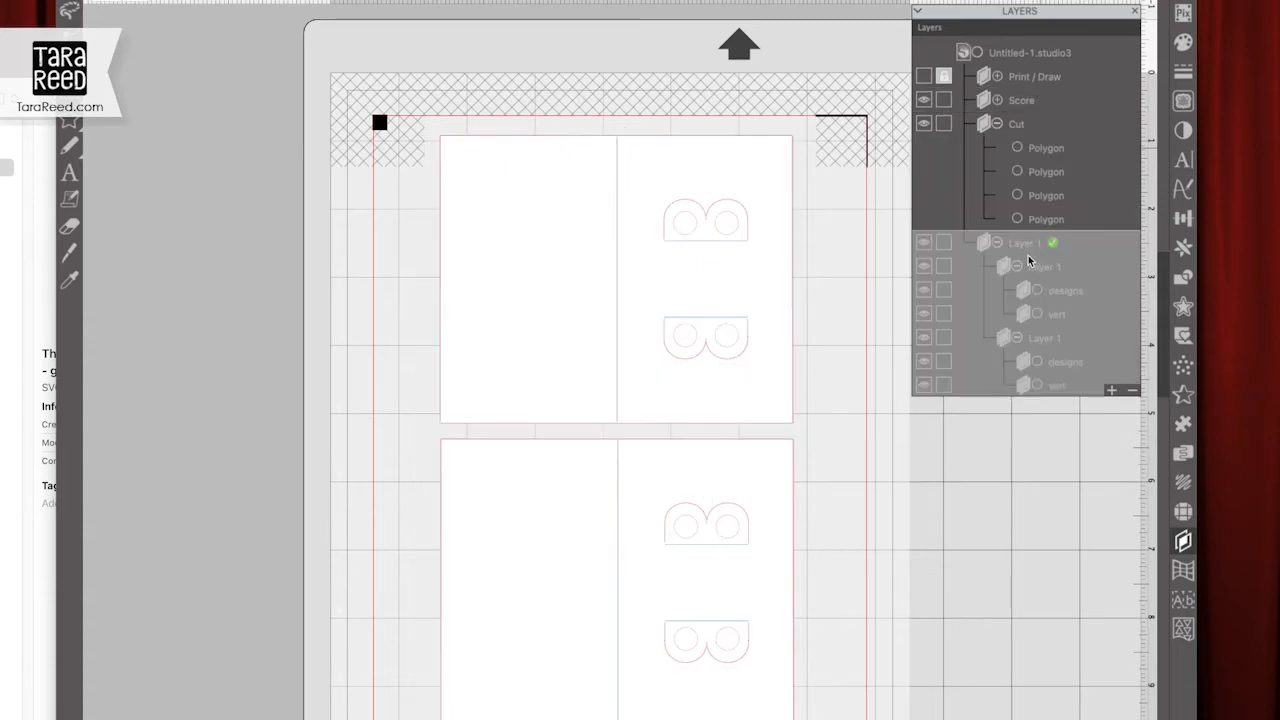
left_click(926, 243)
left_click(926, 243)
left_click(1133, 392)
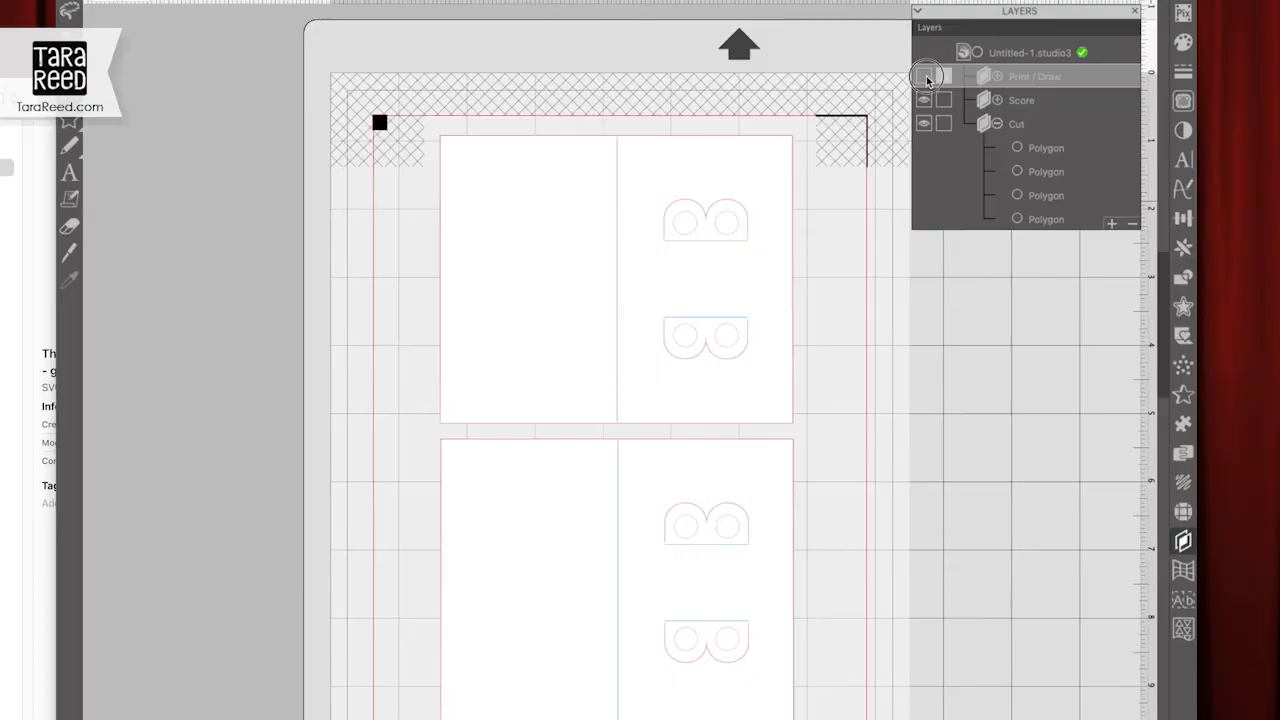
Show only the Print / Draw layer, hiding Score and Cut, and view the print settings without printing
left_click(923, 76)
left_click(925, 104)
left_click(924, 125)
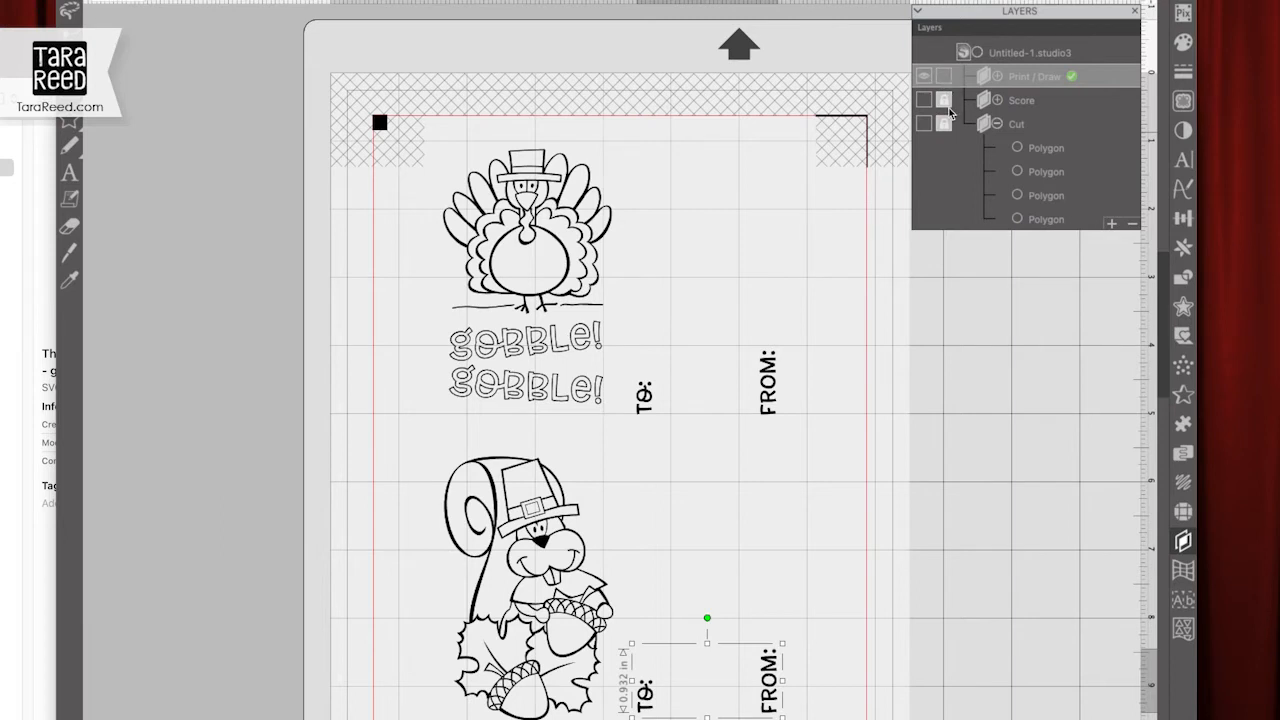
key("super+p")
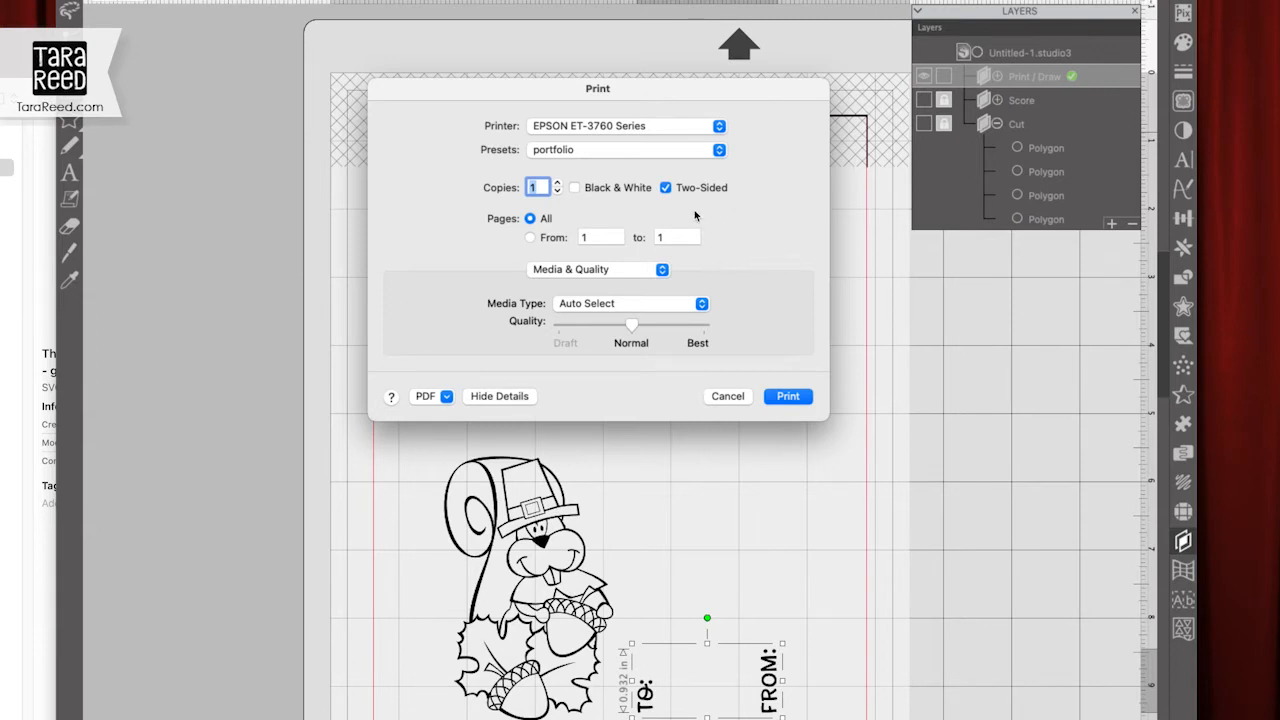
left_click(737, 397)
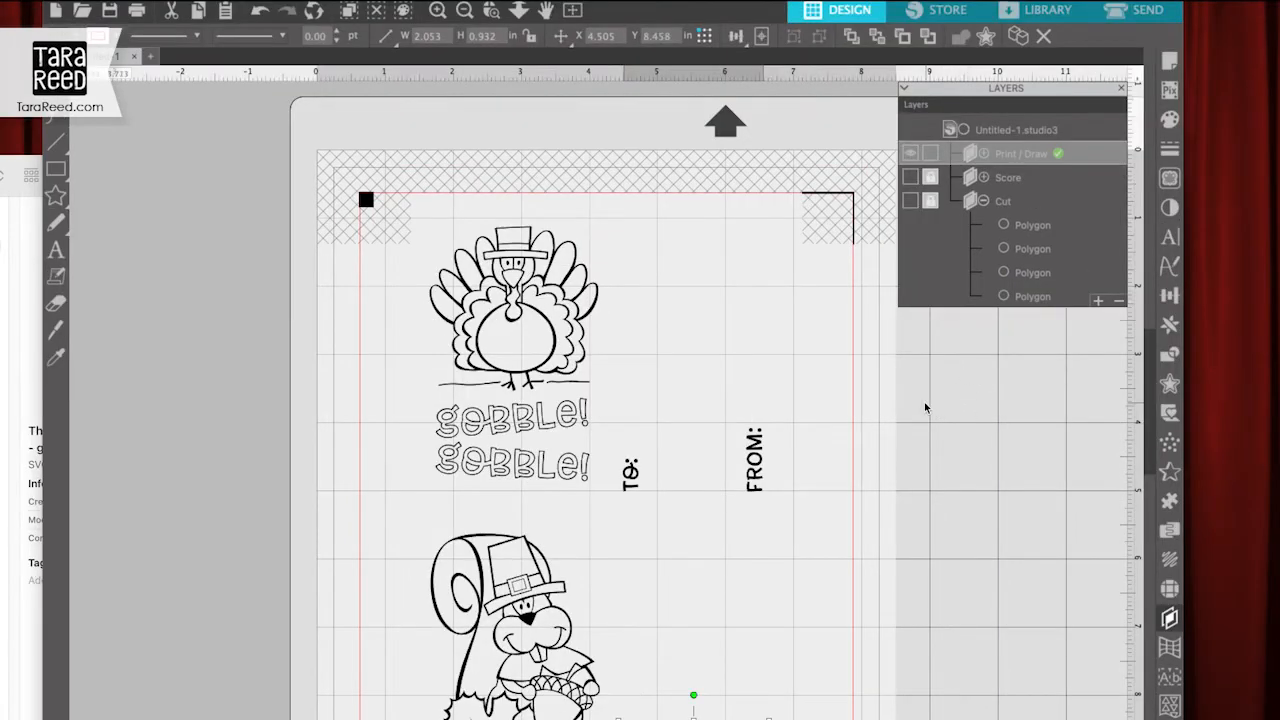
left_click(924, 406)
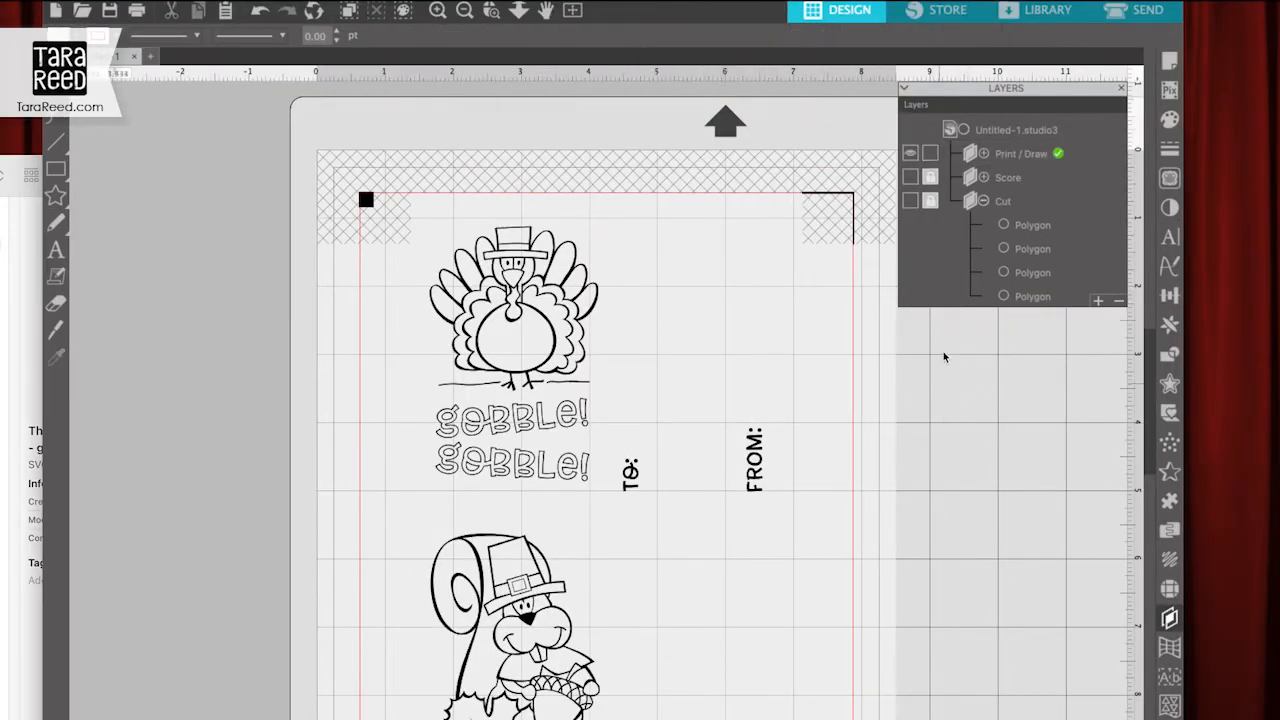
Hide the Print / Draw layer and show the Score and Cut layers
left_click(911, 156)
left_click(911, 178)
left_click(911, 200)
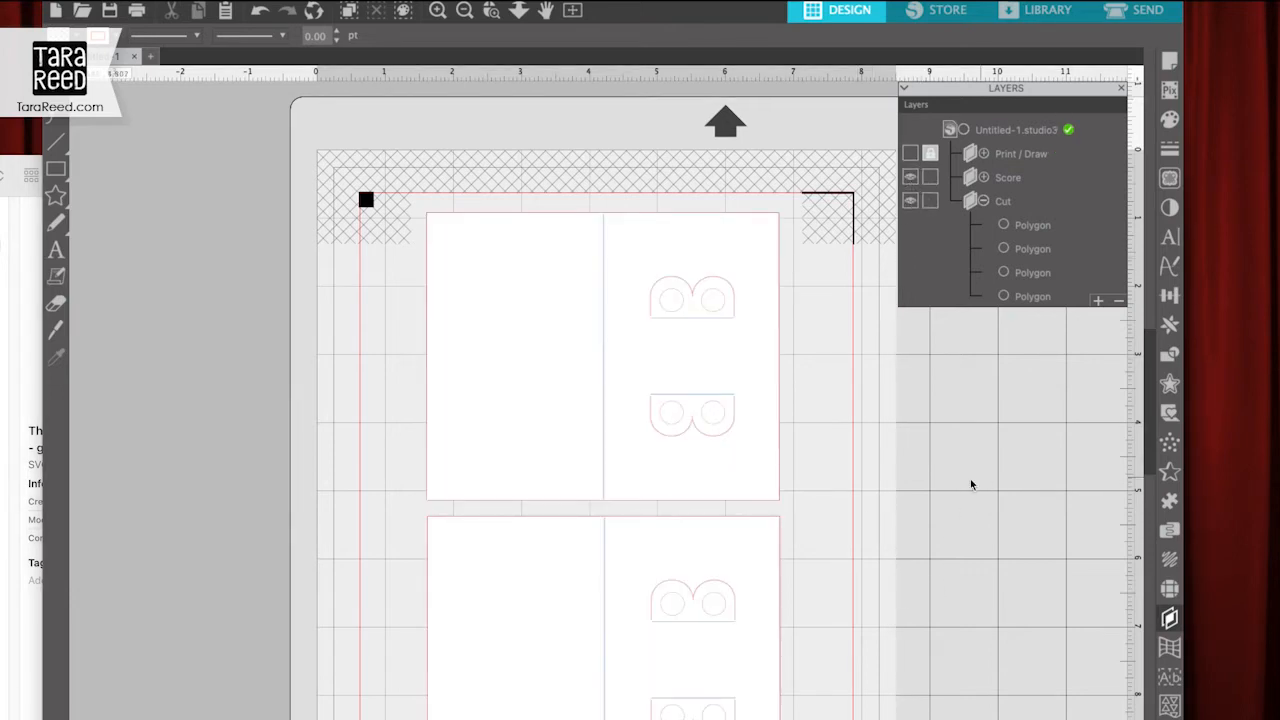
Set the send settings to work by layer and exclude the Print / Draw layer from the job
left_click(1148, 14)
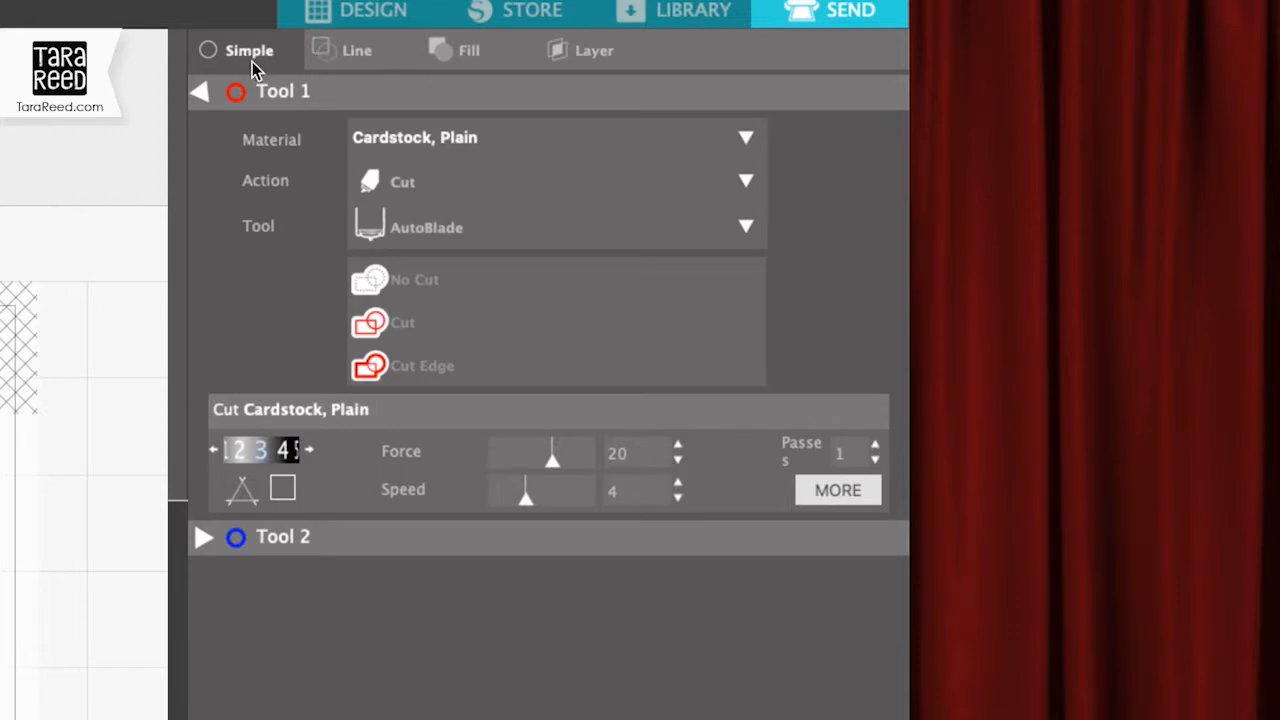
left_click(592, 55)
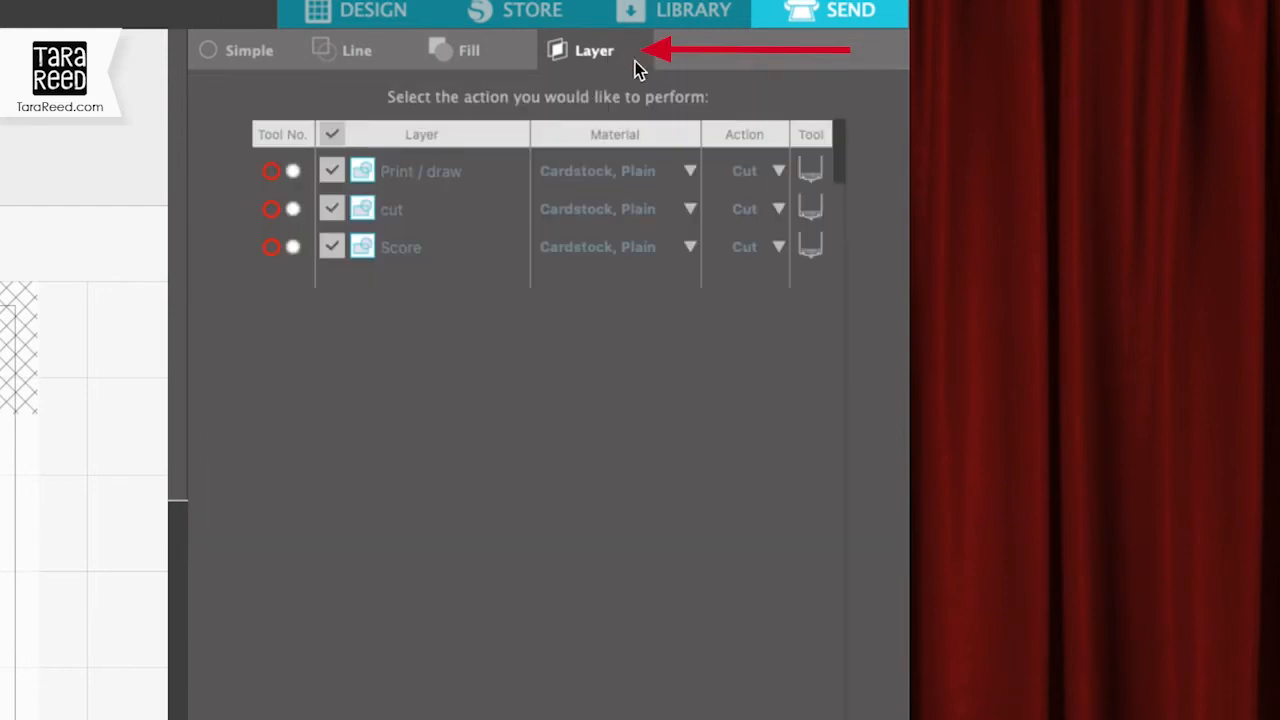
left_click(441, 173)
left_click(409, 212)
left_click(423, 246)
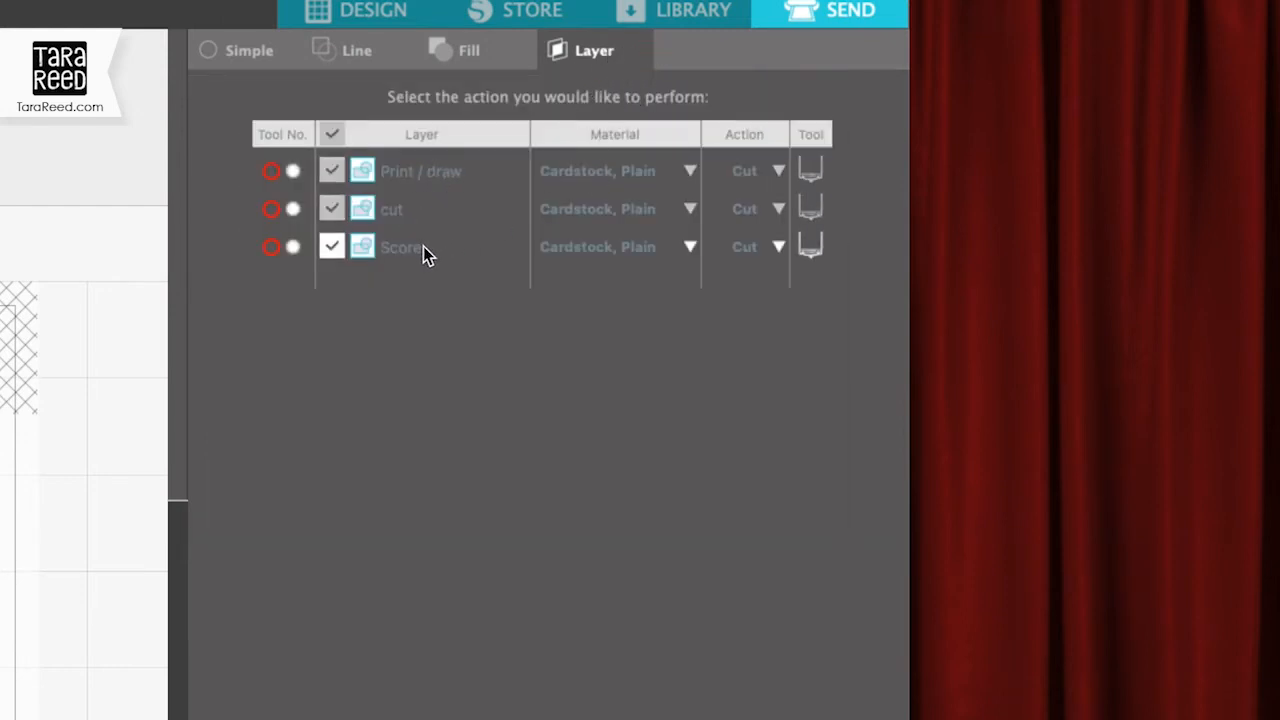
left_click(441, 173)
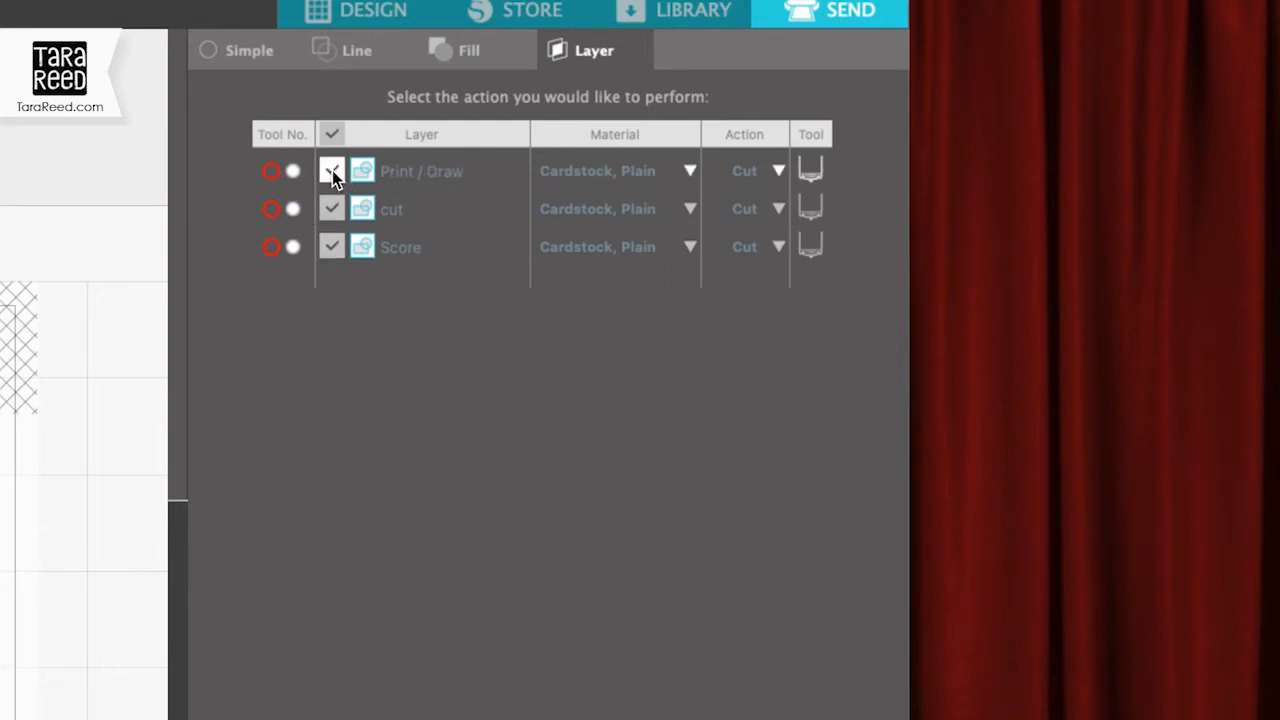
left_click(332, 172)
Reorder the send list so that the Score layer runs before the cut layer
left_click(436, 247)
left_click(421, 207)
left_click(402, 252)
left_click_drag(399, 250, 399, 193)
mouse_move(398, 254)
left_mouse_down()
mouse_move(420, 157)
mouse_move(395, 257)
mouse_move(394, 197)
mouse_move(400, 222)
left_mouse_up()
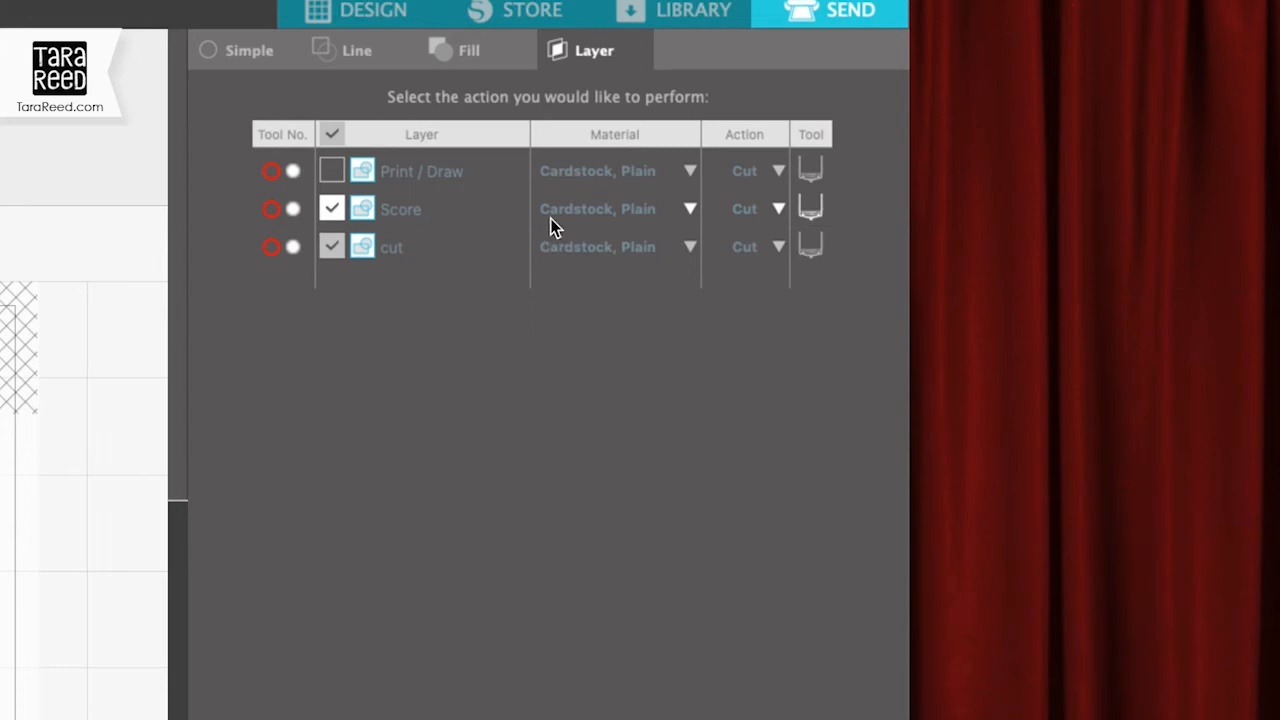
Set the Score layer's action to Score and its force to 1
left_click(779, 209)
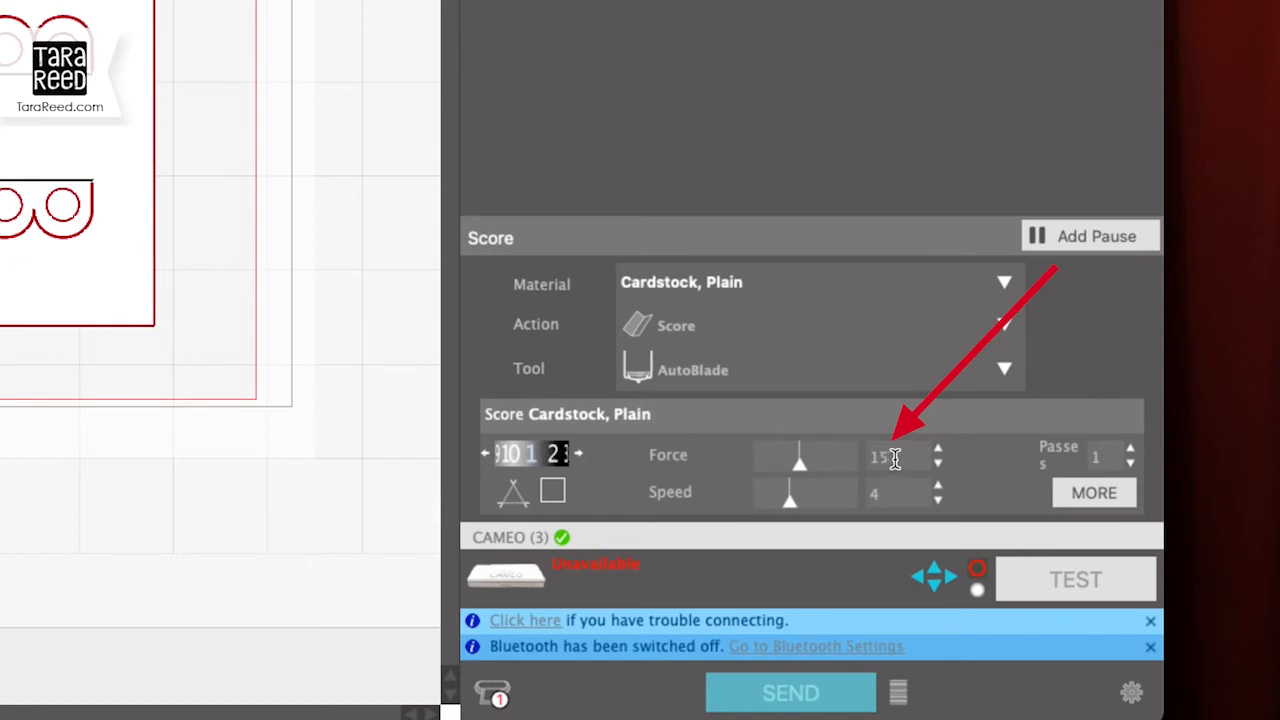
left_click_drag(901, 460, 861, 458)
type("1")
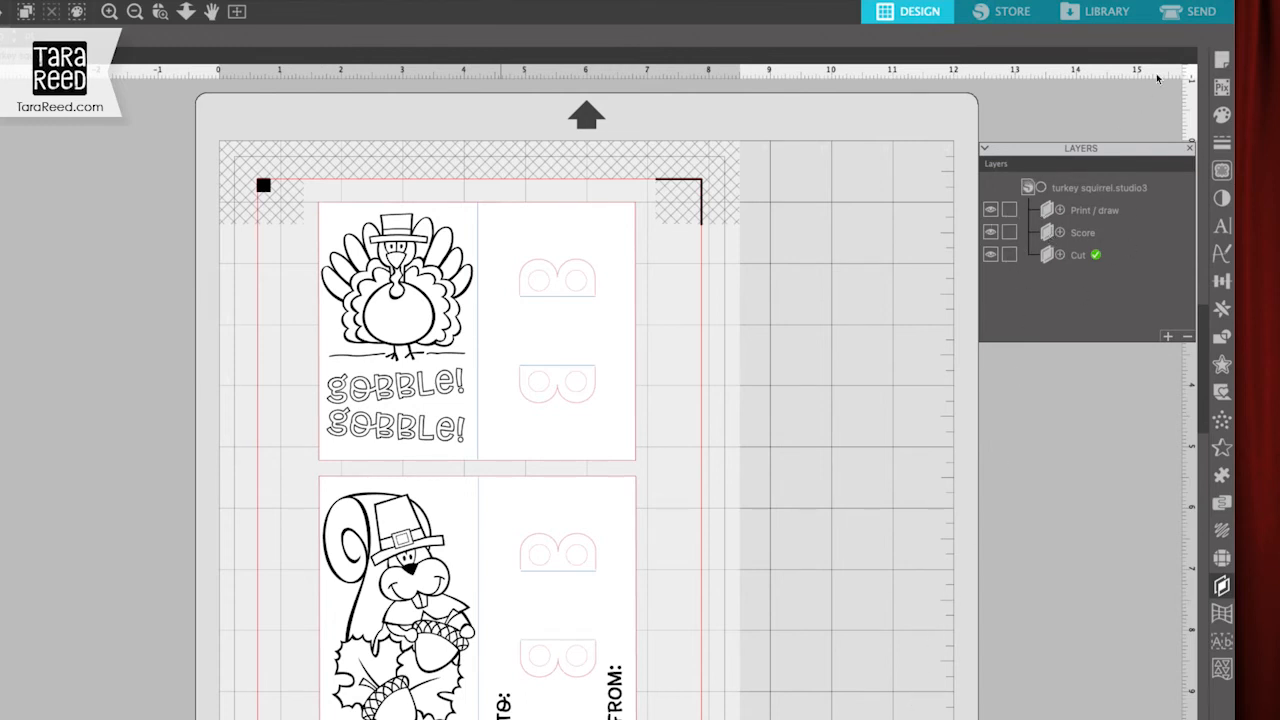
Include the Print / draw layer in the send job and order it ahead of the Score and Cut layers
left_click(1198, 14)
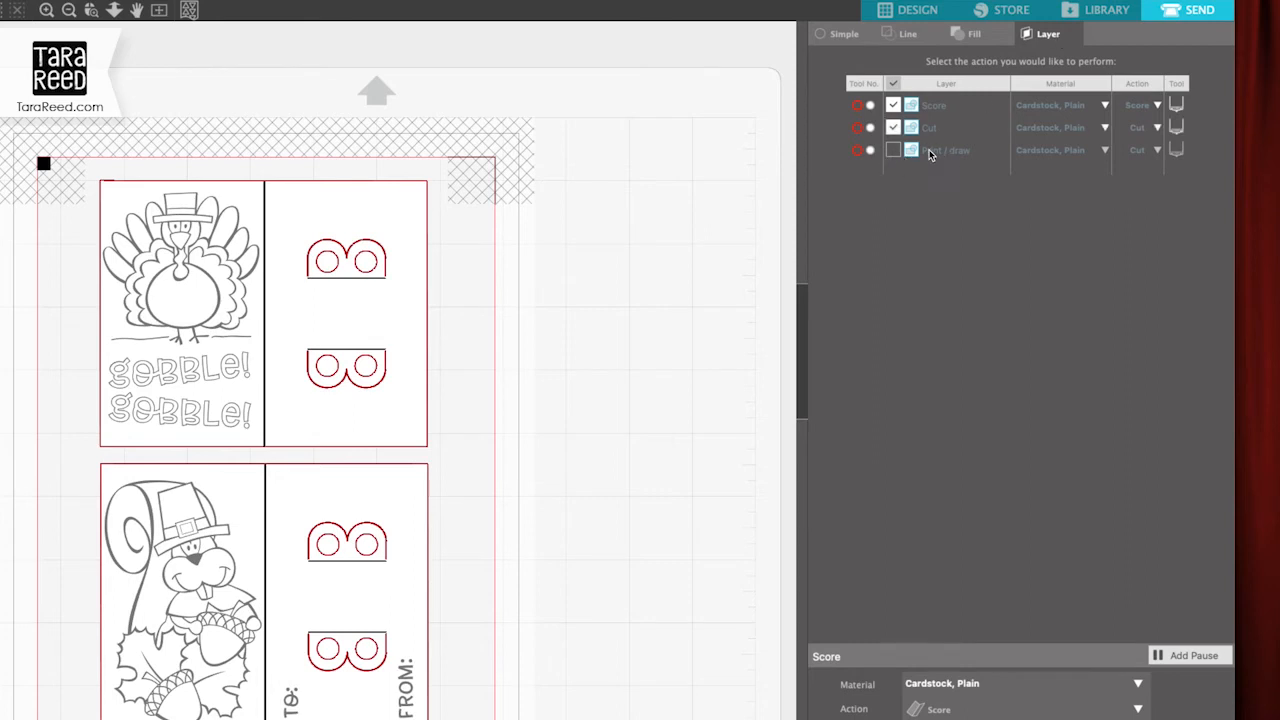
left_click(893, 151)
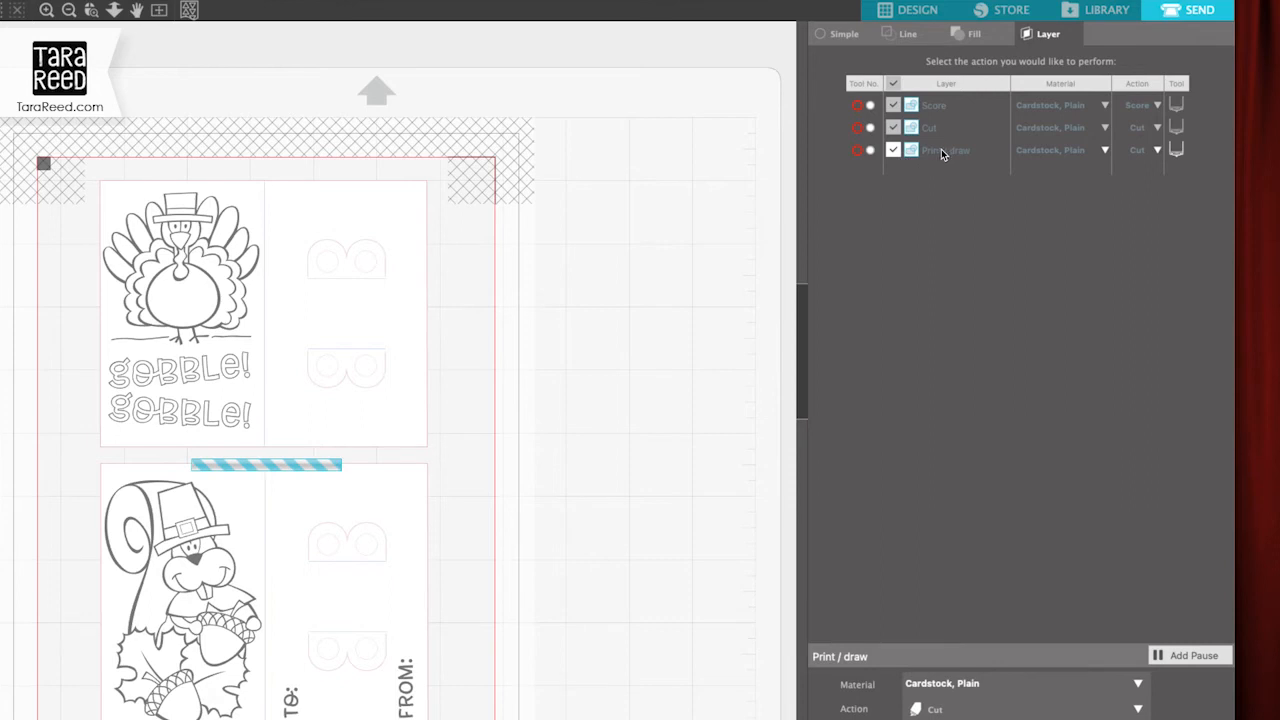
mouse_move(945, 117)
left_mouse_down()
mouse_move(943, 100)
mouse_move(942, 113)
left_mouse_up()
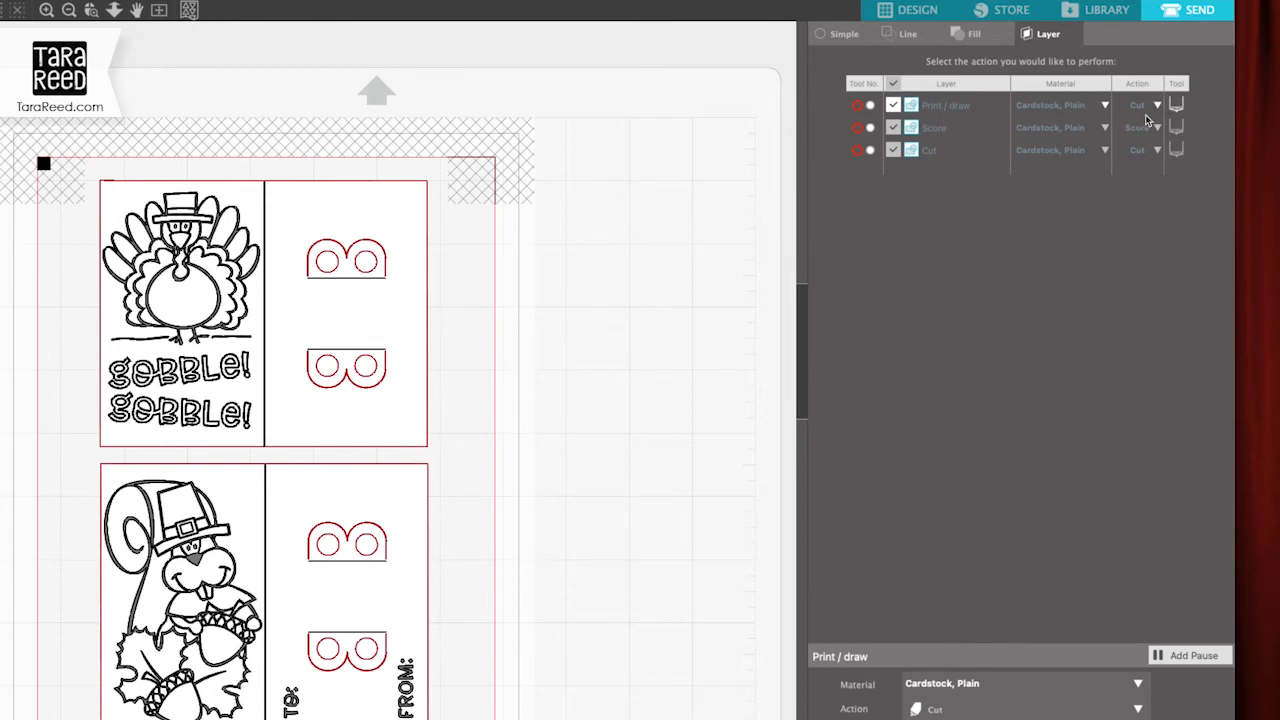
Assign the Print / draw layer to the second tool and set its action to Sketch
left_click(871, 106)
left_click(1158, 105)
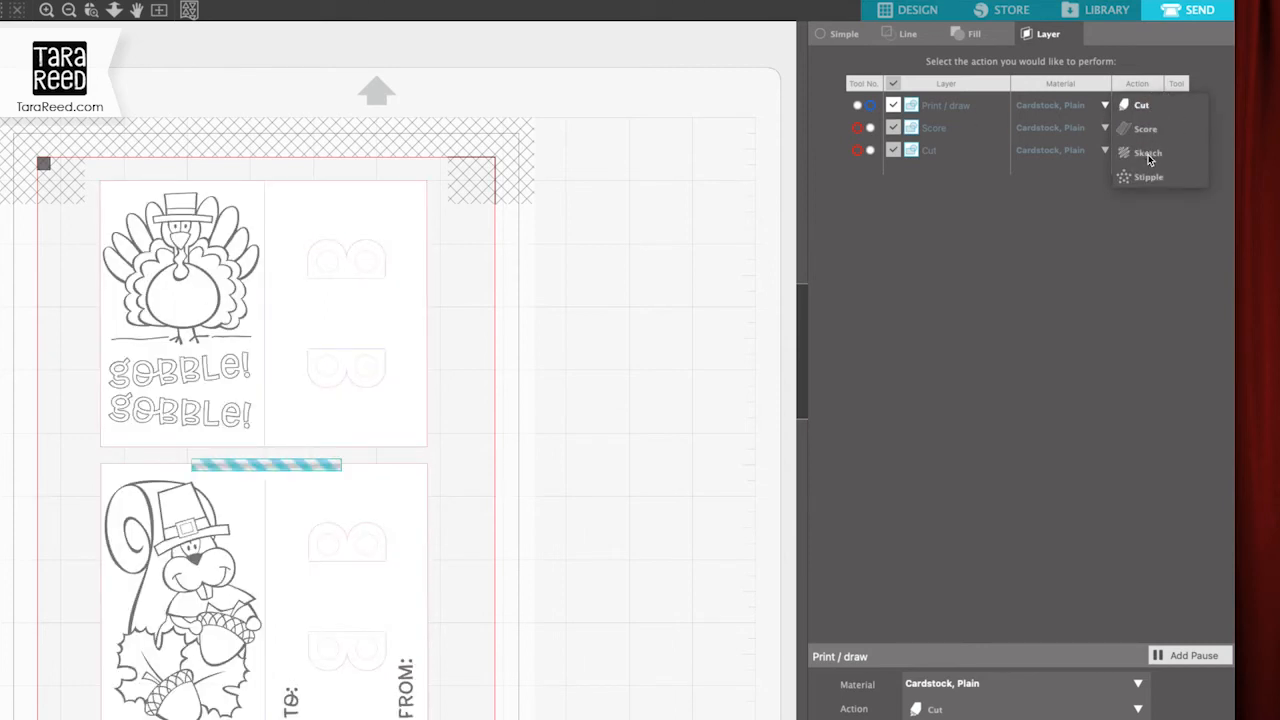
left_click(1148, 156)
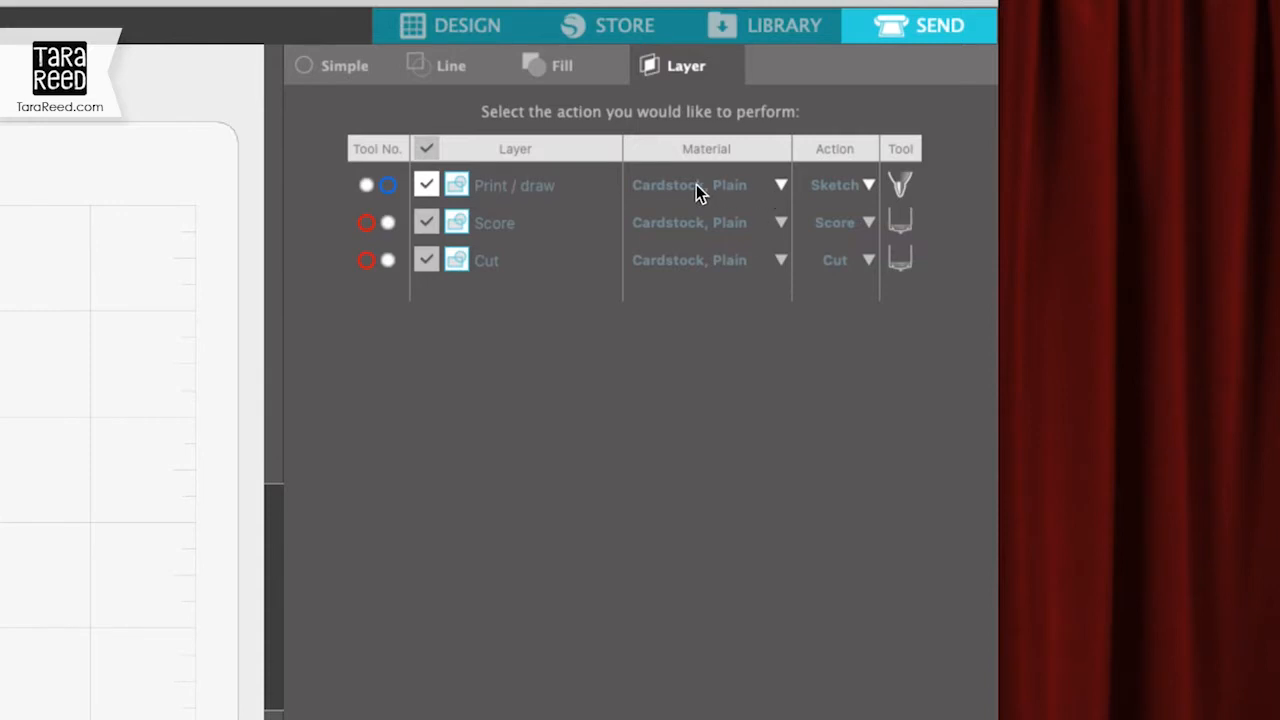
left_click(516, 232)
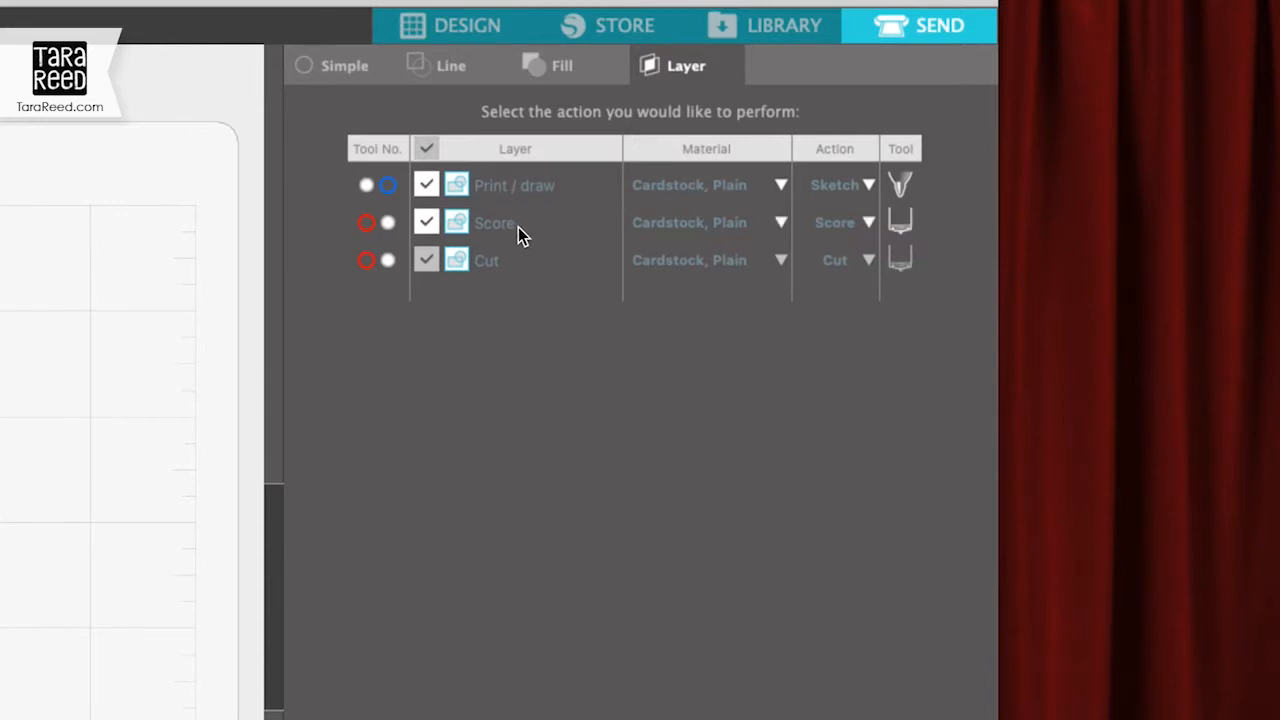